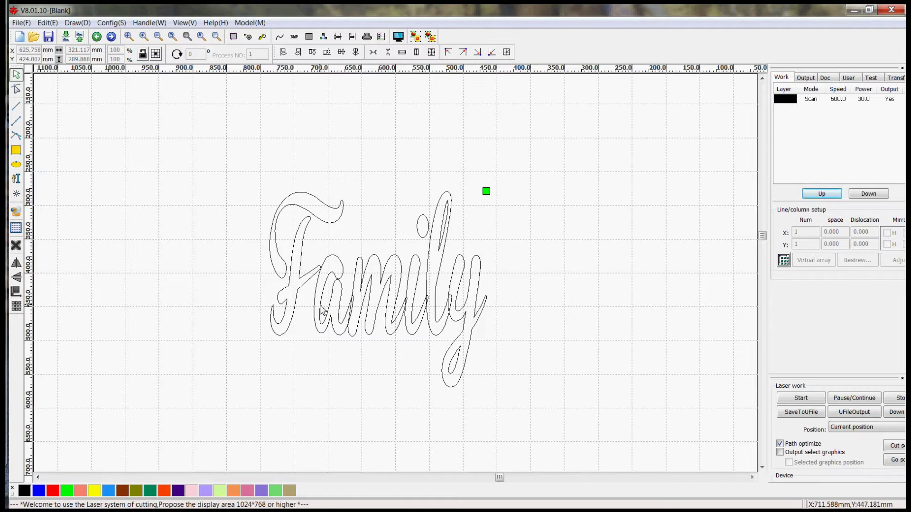
# Locate and select the Family text outline on the canvas
pyautogui.click(352, 314)
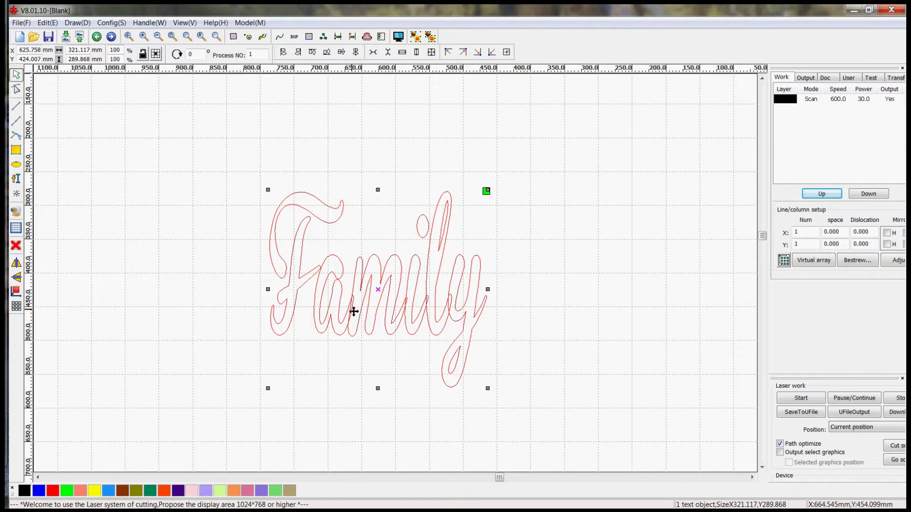
pyautogui.scroll(4, 351, 326)
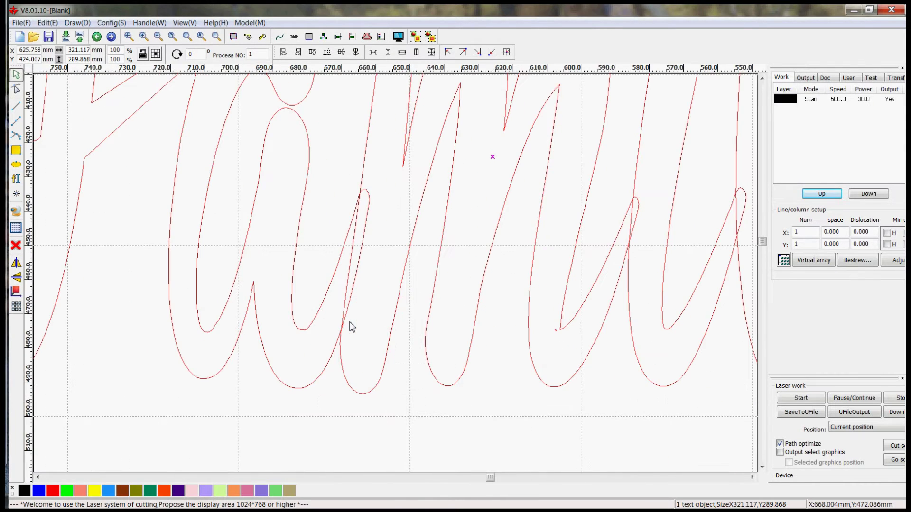
pyautogui.click(342, 215)
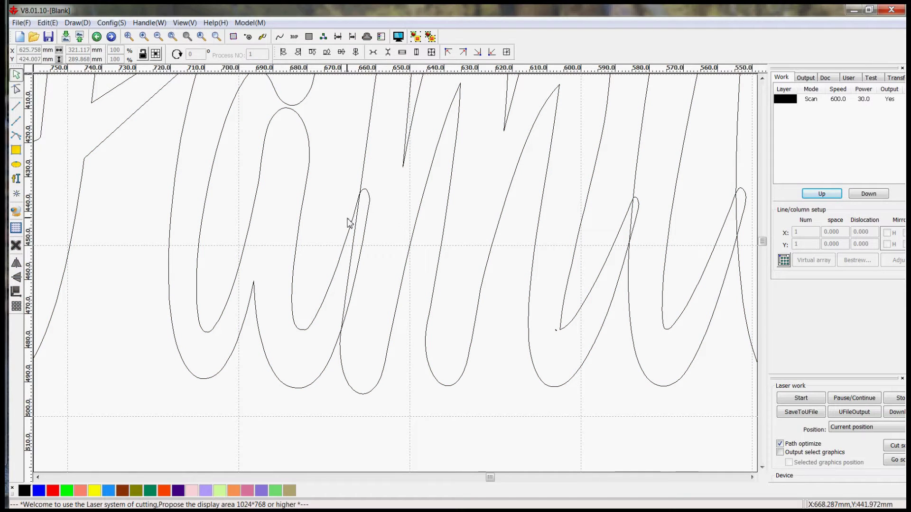
pyautogui.scroll(-1, 333, 310)
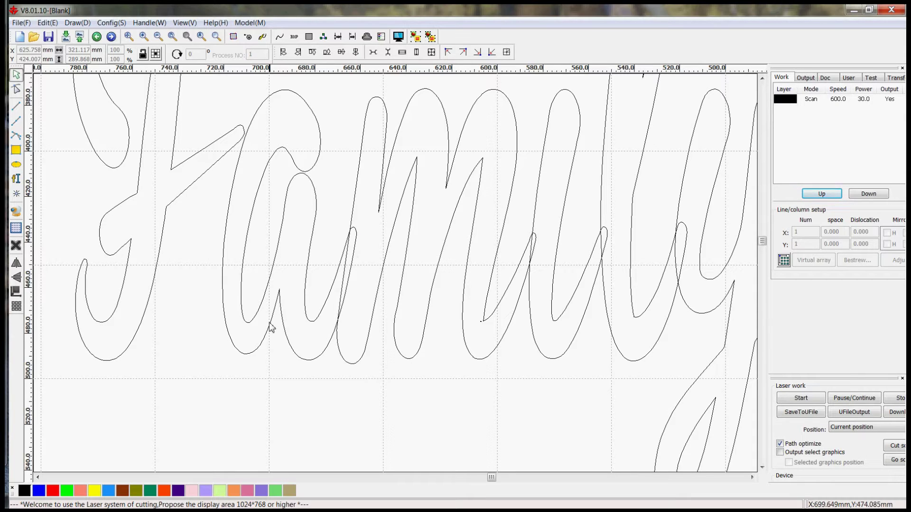
pyautogui.scroll(-2, 271, 327)
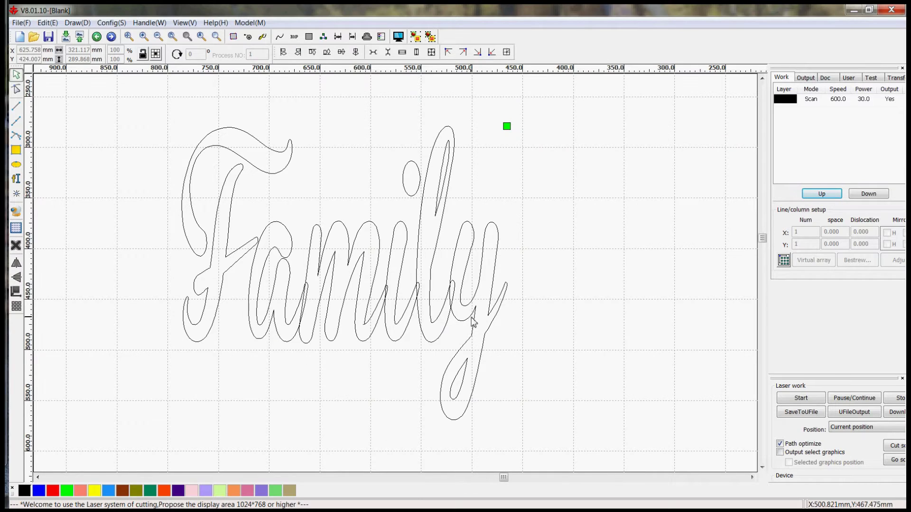
pyautogui.scroll(-1, 473, 322)
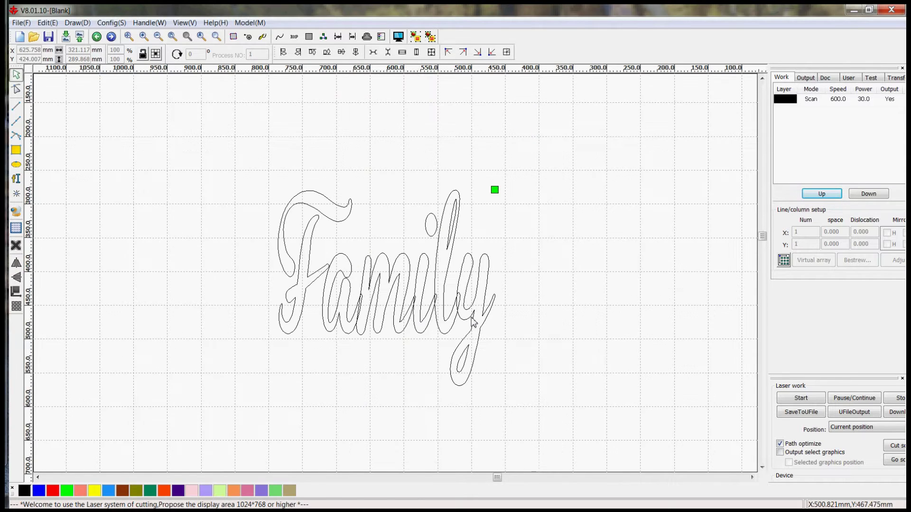
pyautogui.click(381, 311)
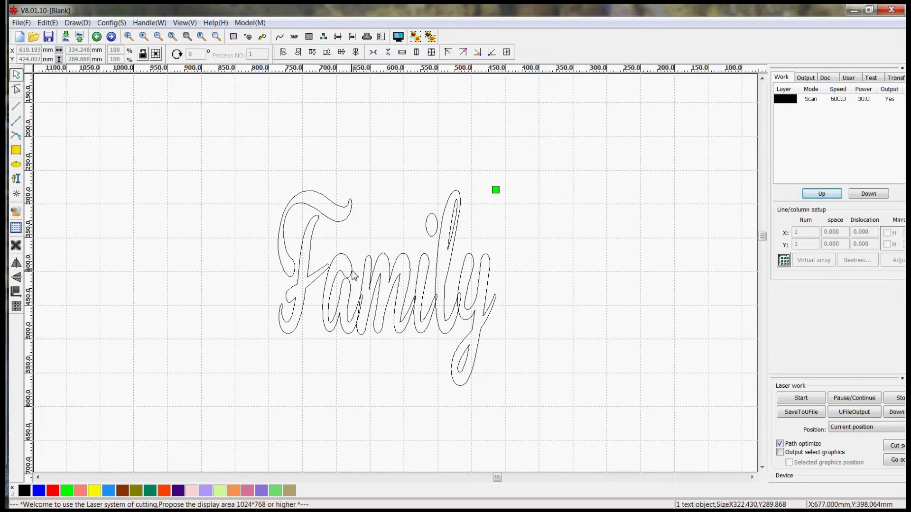
# Change the Family text's Char space from 0.01 to 0.100 mm in the Text dialog
pyautogui.click(353, 275)
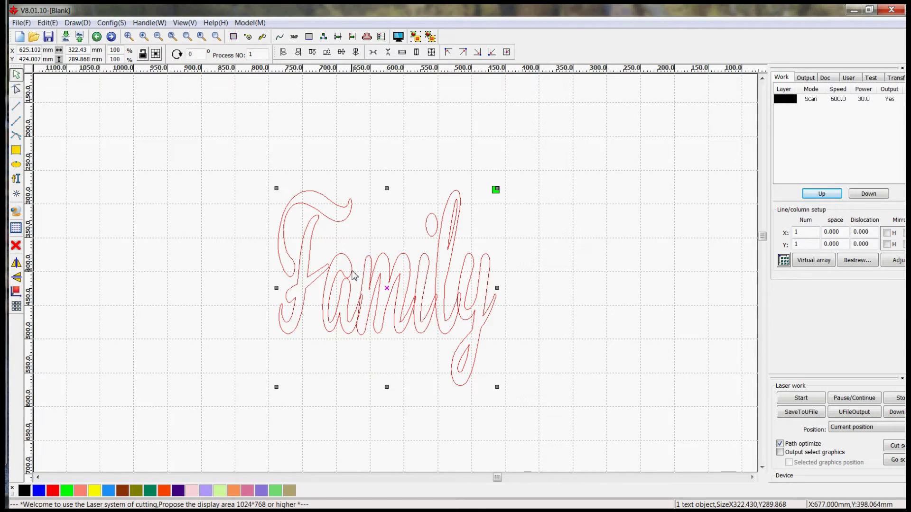
pyautogui.doubleClick(353, 275)
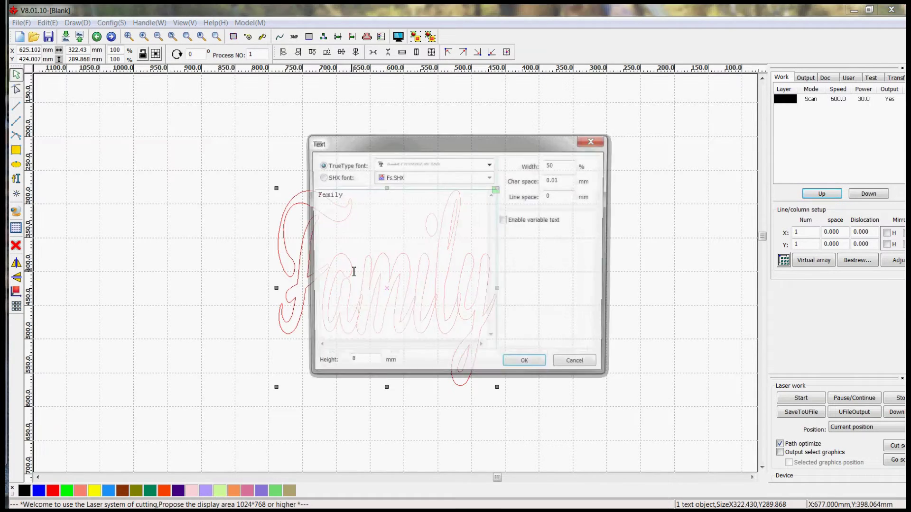
pyautogui.moveTo(440, 137); pyautogui.dragTo(689, 103)
pyautogui.click(786, 136)
pyautogui.doubleClick(786, 136)
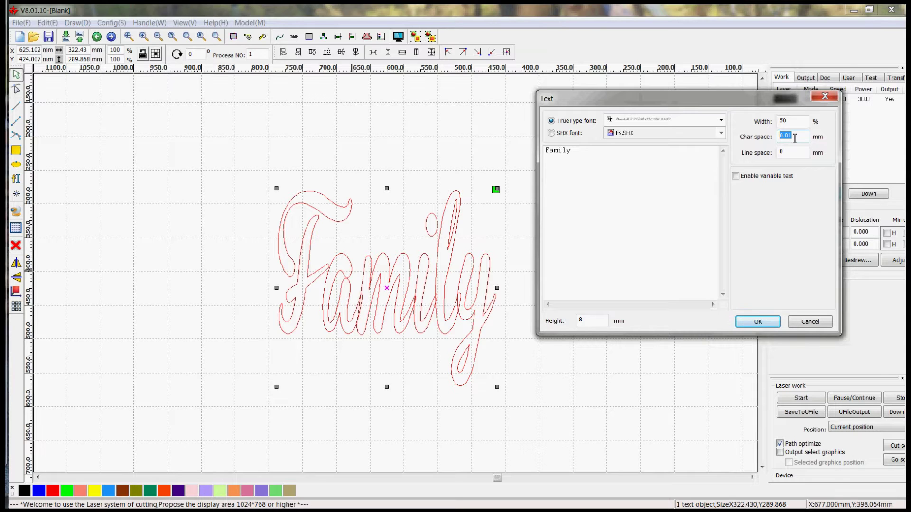
pyautogui.click(794, 138)
pyautogui.moveTo(807, 137); pyautogui.dragTo(766, 135)
pyautogui.write('.')
pyautogui.click(757, 322)
pyautogui.scroll(1, 406, 316)
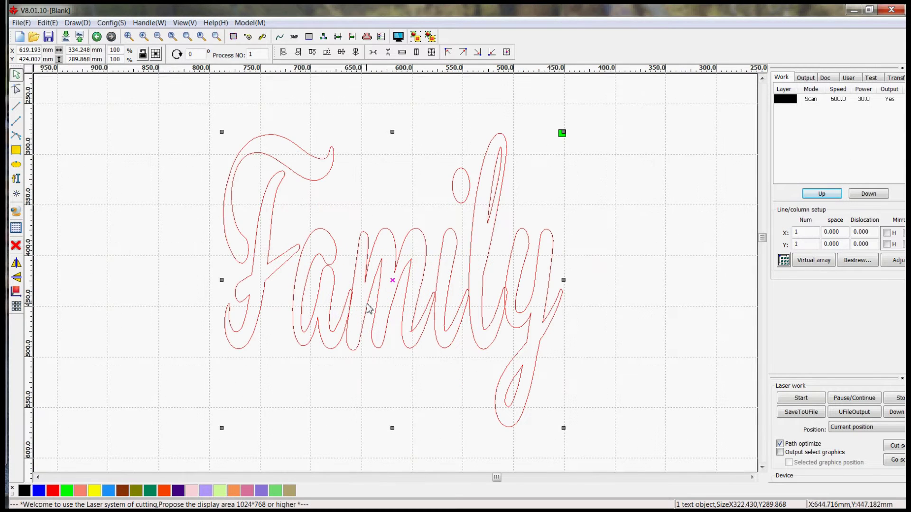
pyautogui.scroll(4, 350, 309)
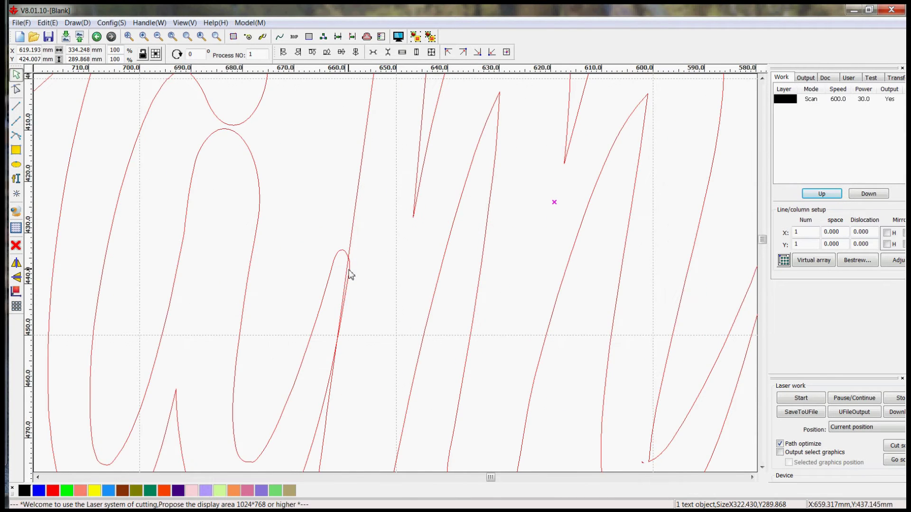
pyautogui.scroll(1, 350, 271)
pyautogui.scroll(-1, 330, 274)
pyautogui.scroll(-3, 329, 275)
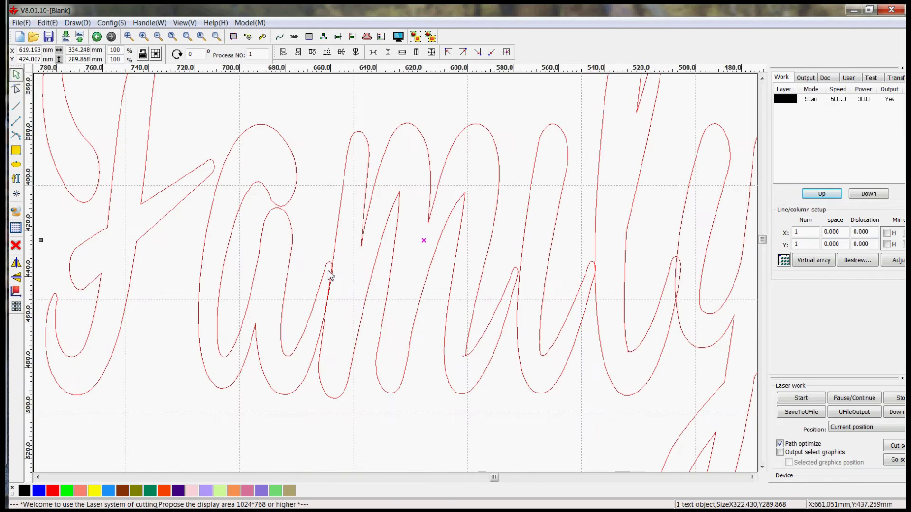
pyautogui.scroll(4, 335, 278)
pyautogui.scroll(-4, 276, 280)
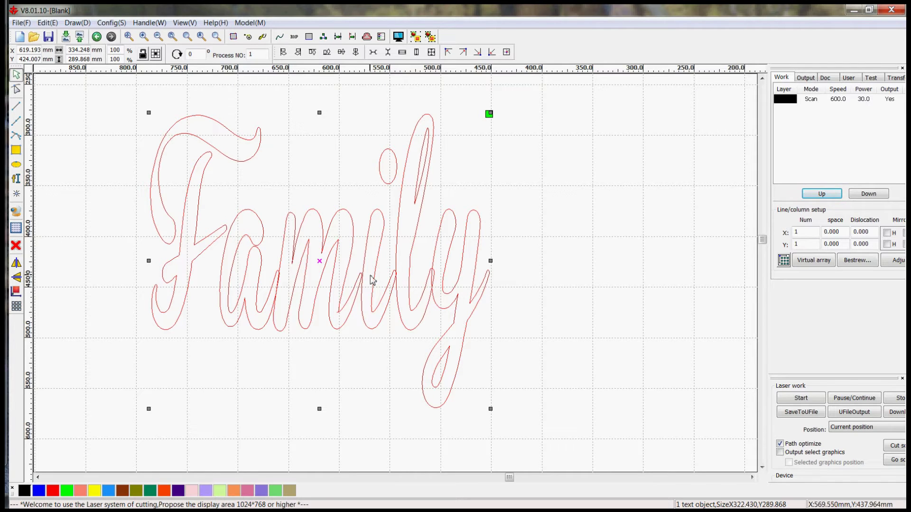
pyautogui.scroll(2, 360, 279)
pyautogui.scroll(2, 362, 279)
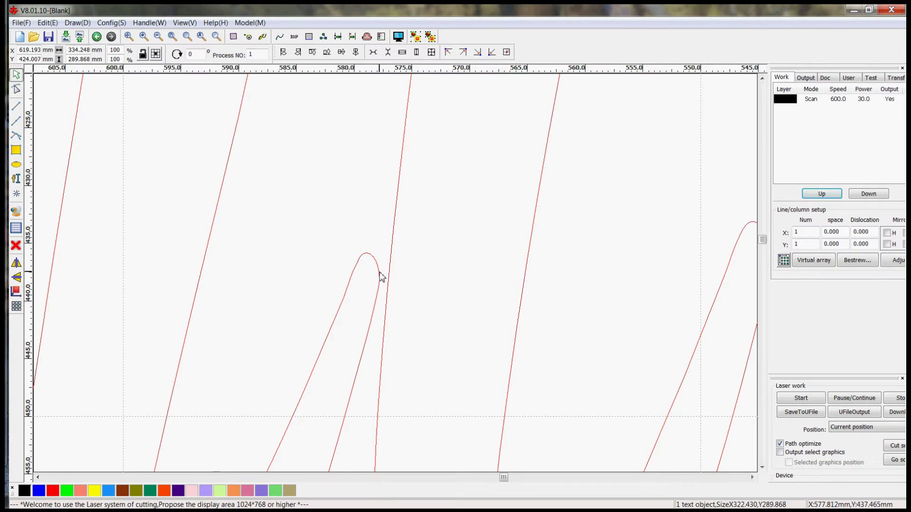
pyautogui.scroll(-4, 379, 276)
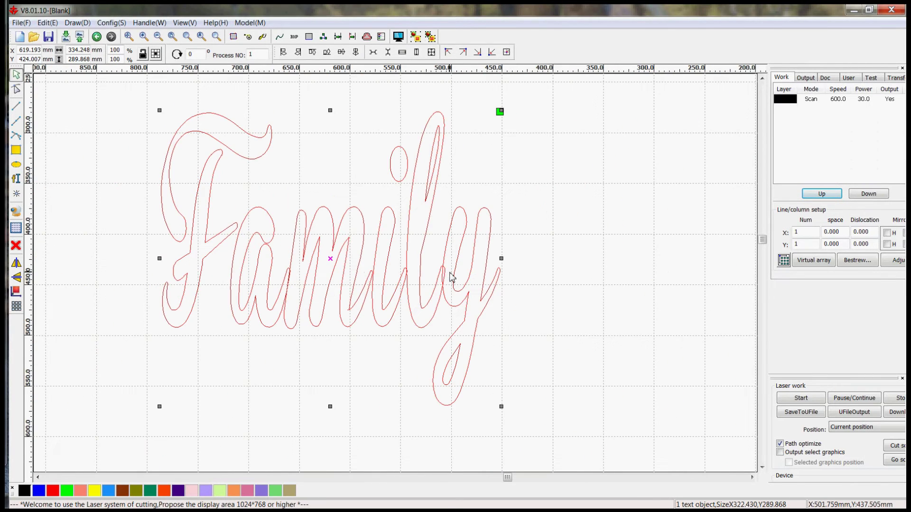
pyautogui.scroll(2, 451, 275)
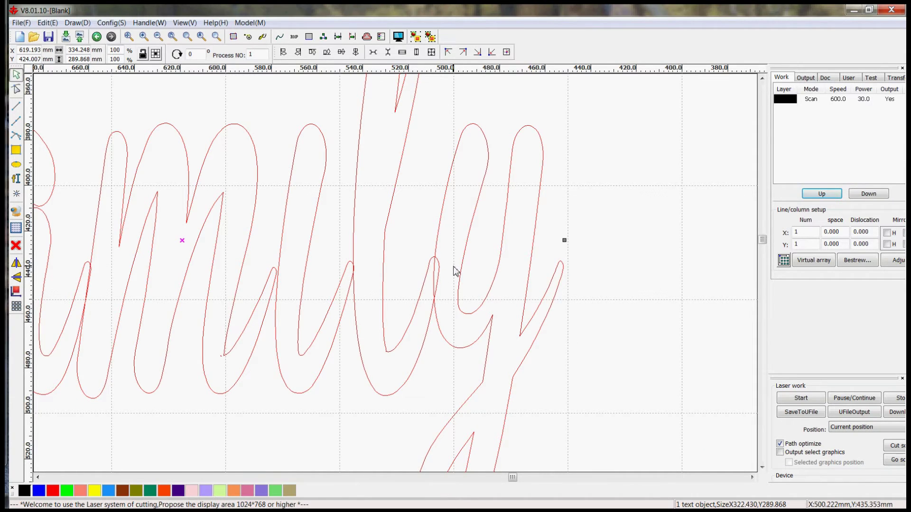
pyautogui.scroll(-2, 513, 266)
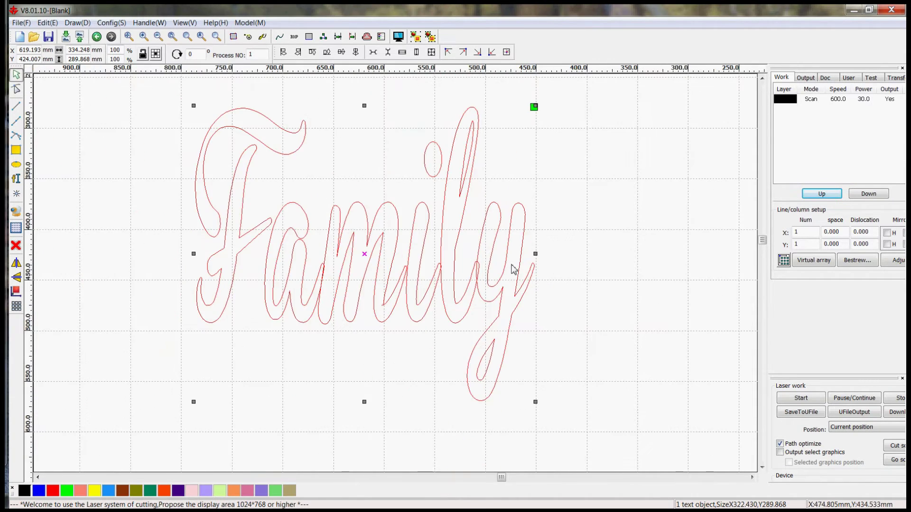
pyautogui.doubleClick(443, 259)
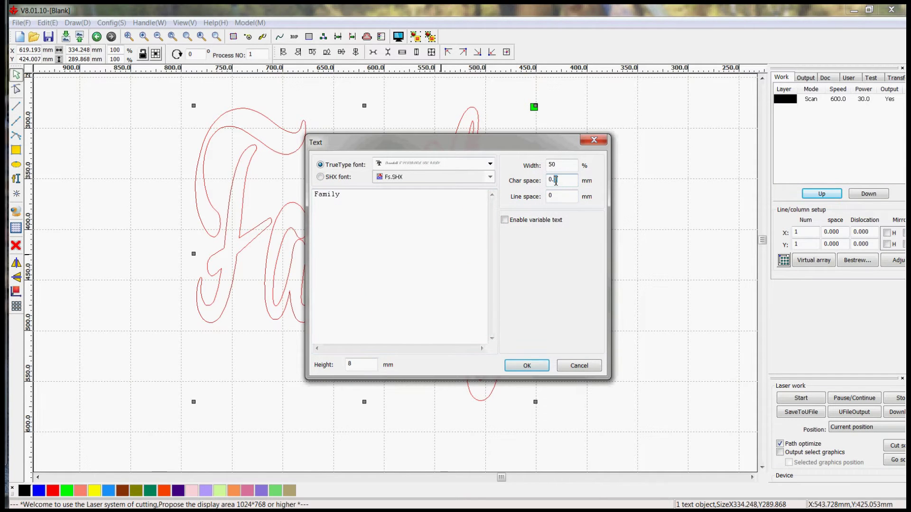
pyautogui.press('Return')
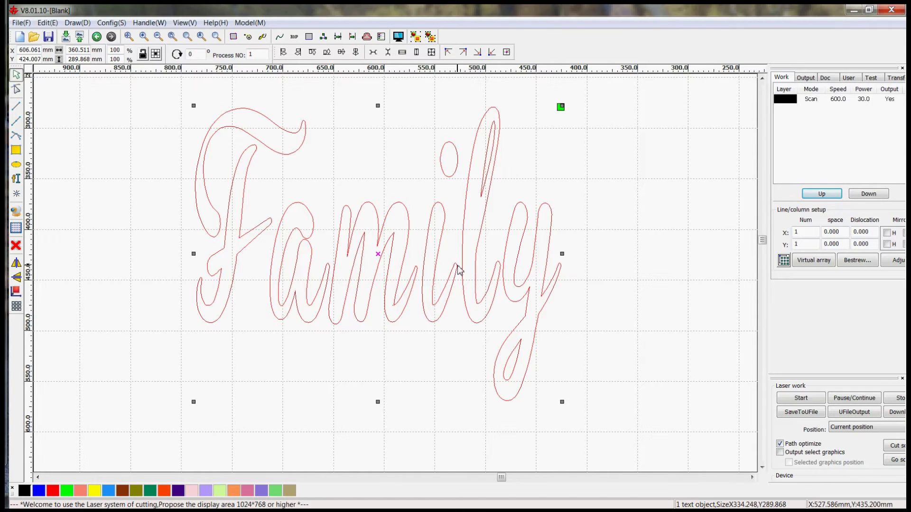
pyautogui.hotkey('ctrl', 'z')
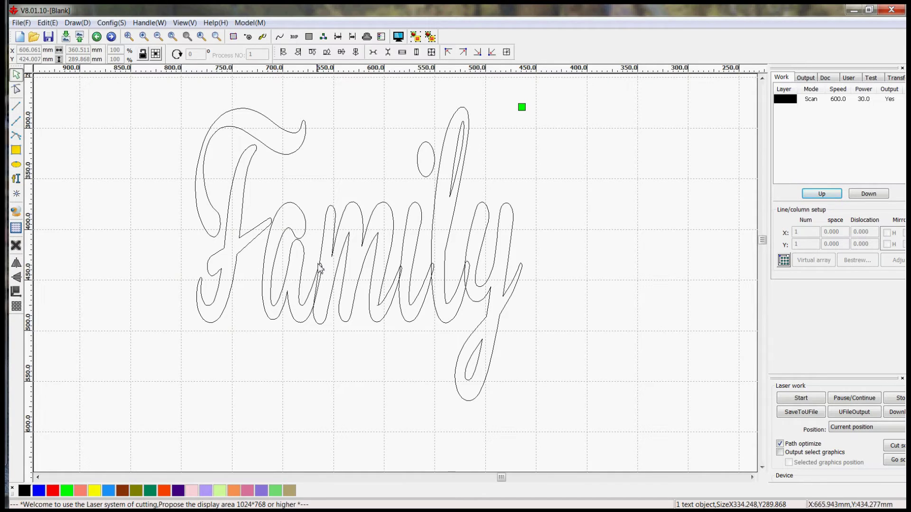
# Ungroup the selected Family text with Edit > UnGroup to get separate letter curves
pyautogui.click(372, 246)
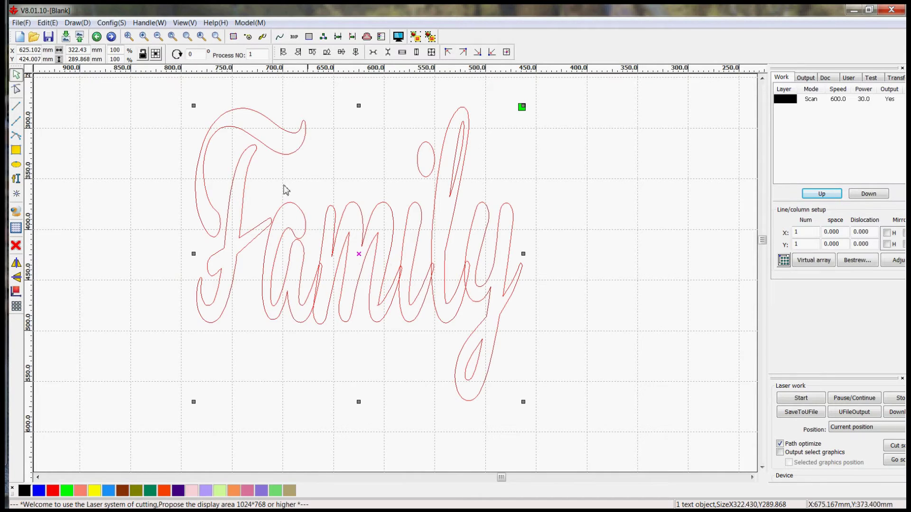
pyautogui.click(47, 23)
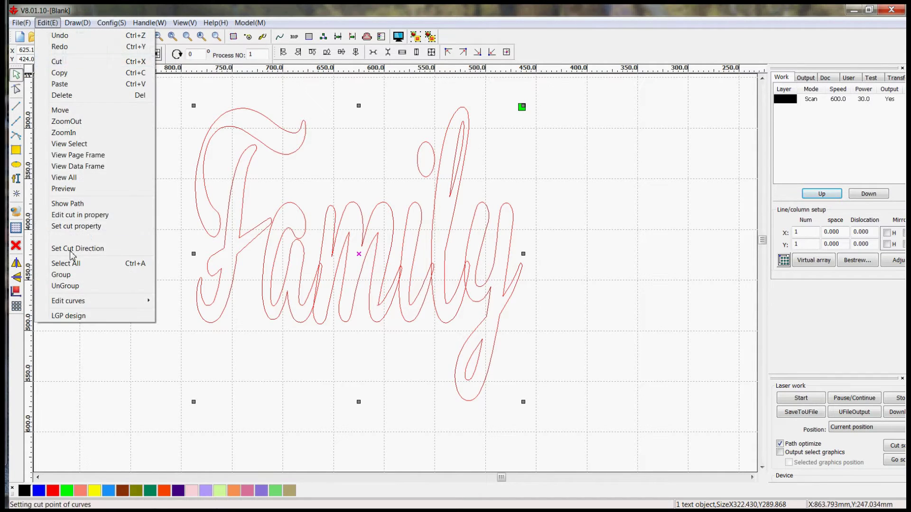
pyautogui.click(76, 287)
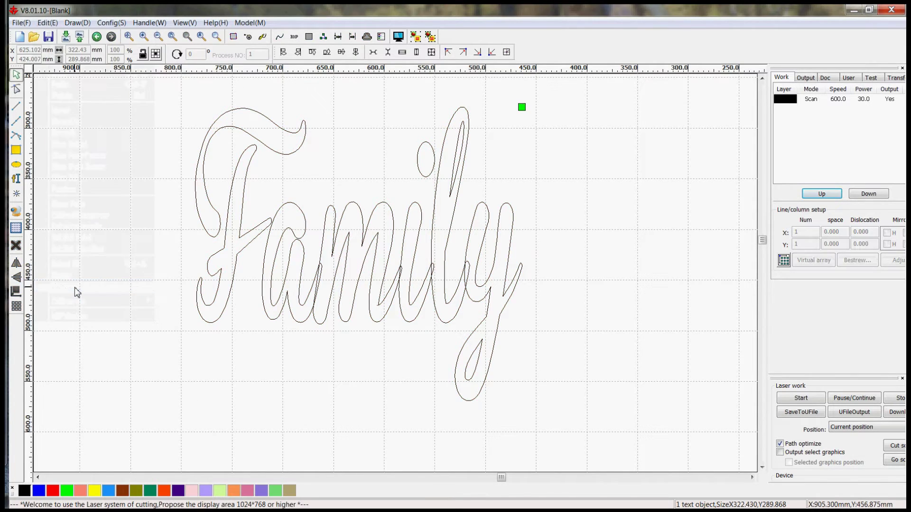
# Nudge the y curve left until its stroke meets the l, ending at X 492.338 mm
pyautogui.click(497, 269)
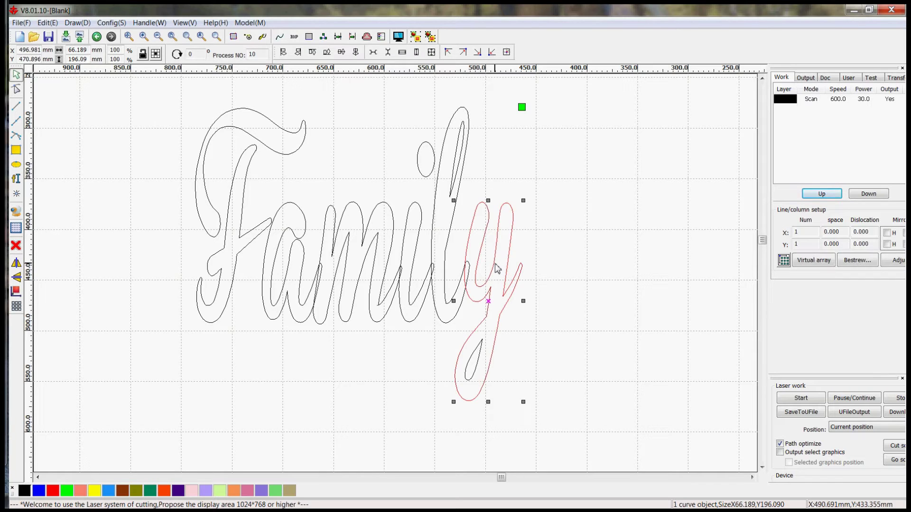
pyautogui.press('Right')
pyautogui.press('Right')
pyautogui.press('Right')
pyautogui.press('Right')
pyautogui.press('Right')
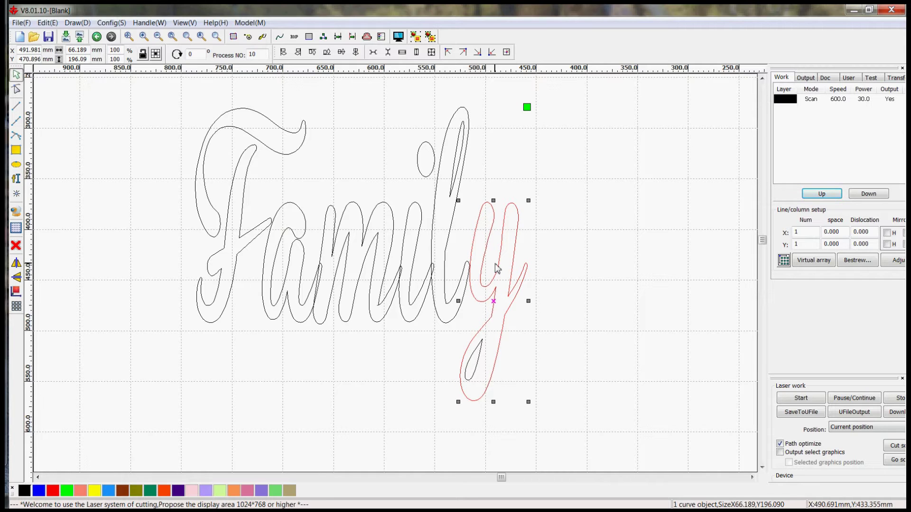
pyautogui.scroll(8, 467, 269)
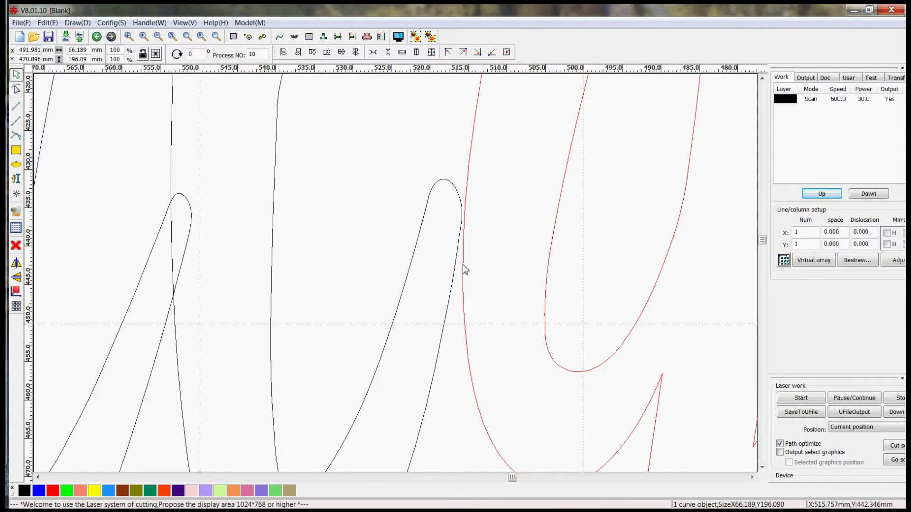
pyautogui.hotkey('ctrl', 'z')
pyautogui.hotkey('shift', 'Left')
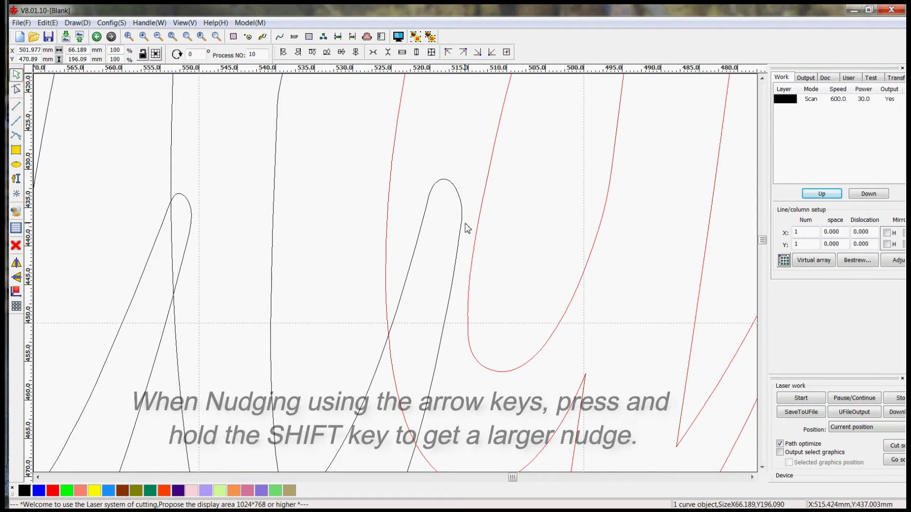
pyautogui.hotkey('shift', 'Right')
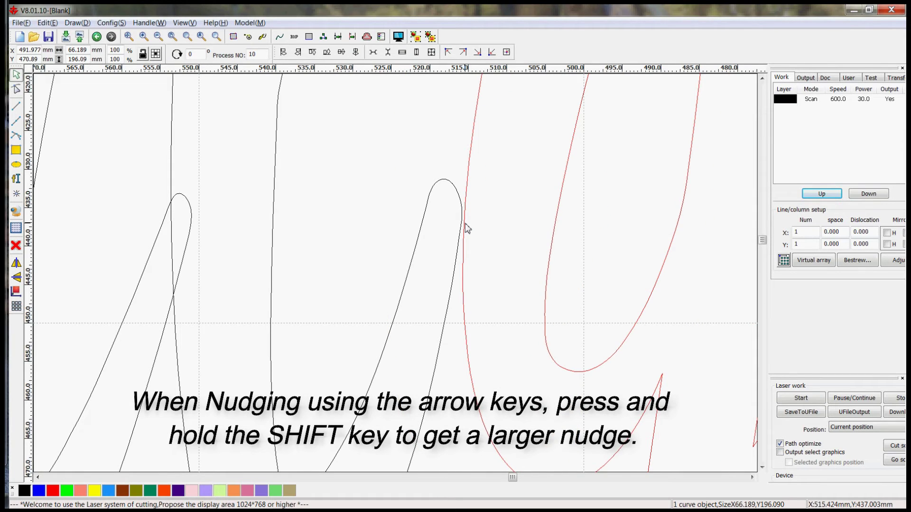
pyautogui.hotkey('shift', 'Left')
pyautogui.hotkey('shift', 'Right')
pyautogui.hotkey('shift', 'Left')
pyautogui.hotkey('shift', 'Right')
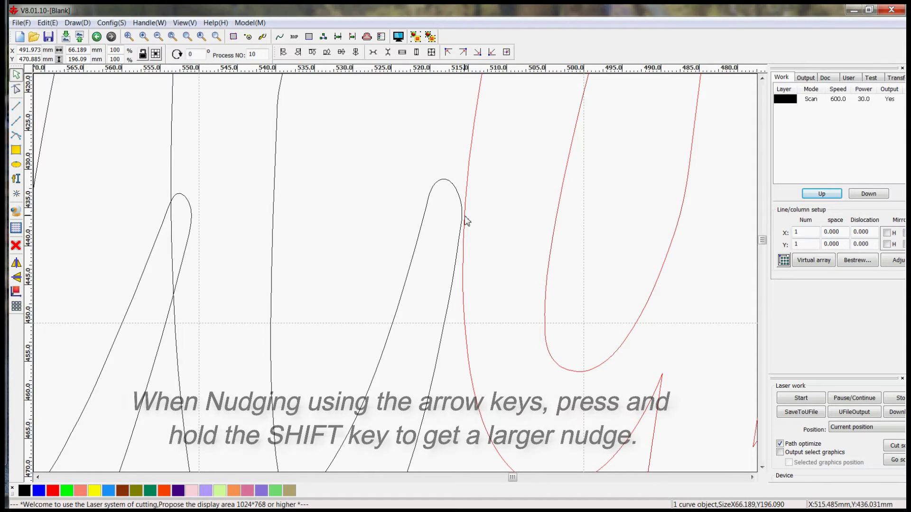
pyautogui.moveTo(465, 220); pyautogui.dragTo(462, 220)
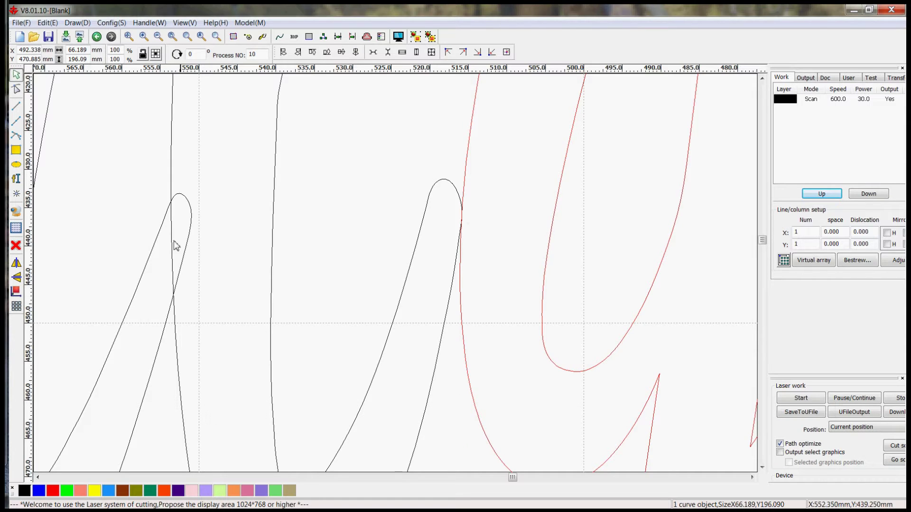
# Add the l, i and m to the y selection one at a time, shifting the group to close gaps
pyautogui.scroll(-3, 373, 275)
pyautogui.scroll(-2, 451, 265)
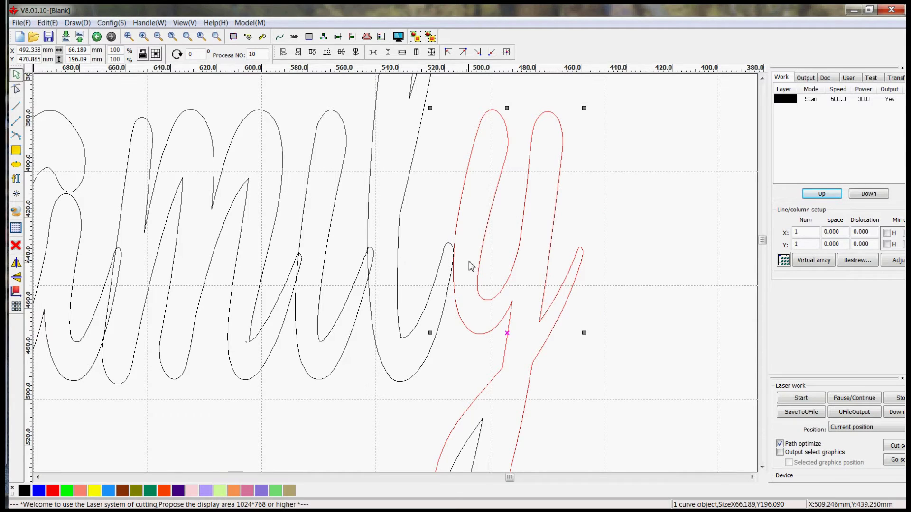
pyautogui.keyDown('shift'); pyautogui.click(399, 261); pyautogui.keyUp('shift')
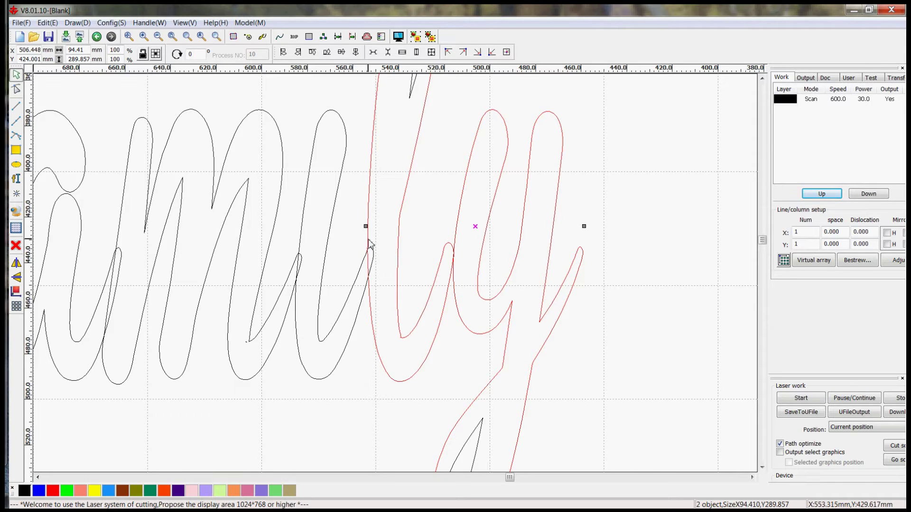
pyautogui.moveTo(370, 244); pyautogui.dragTo(376, 241)
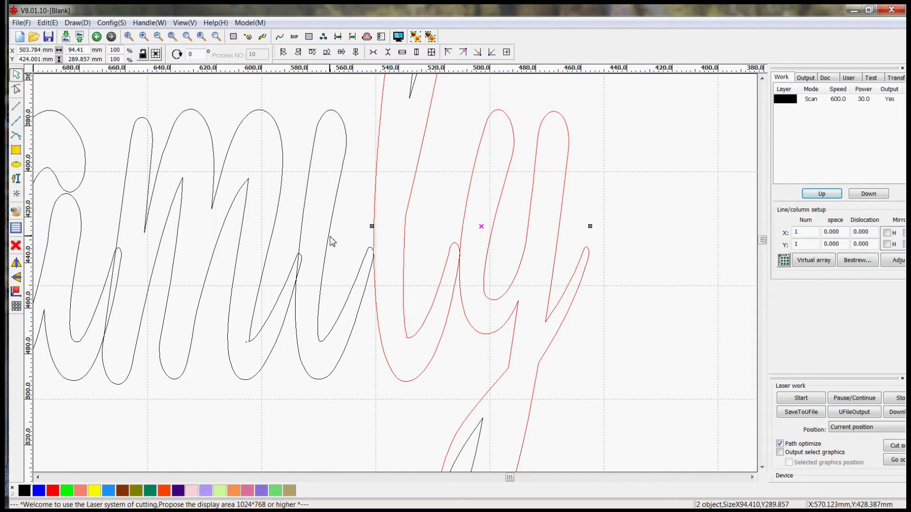
pyautogui.keyDown('shift'); pyautogui.click(320, 247); pyautogui.keyUp('shift')
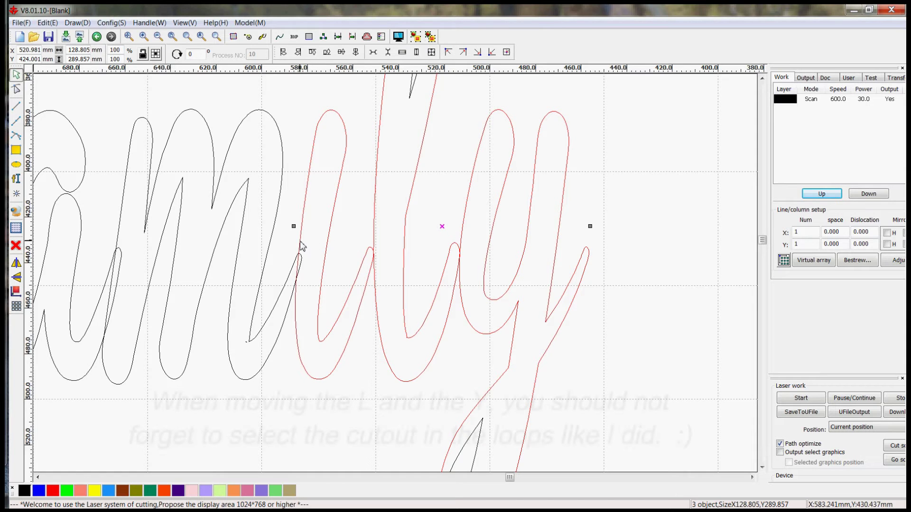
pyautogui.moveTo(299, 242); pyautogui.dragTo(305, 240)
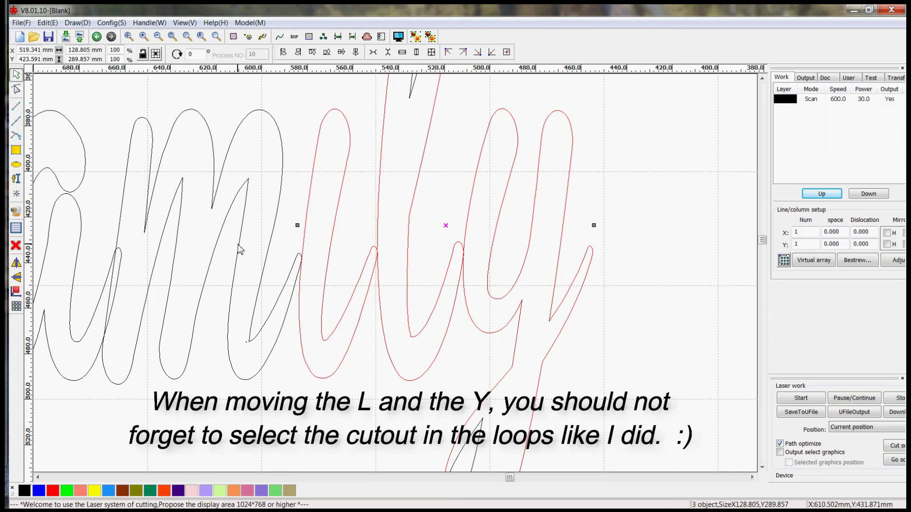
pyautogui.keyDown('shift'); pyautogui.click(240, 249); pyautogui.keyUp('shift')
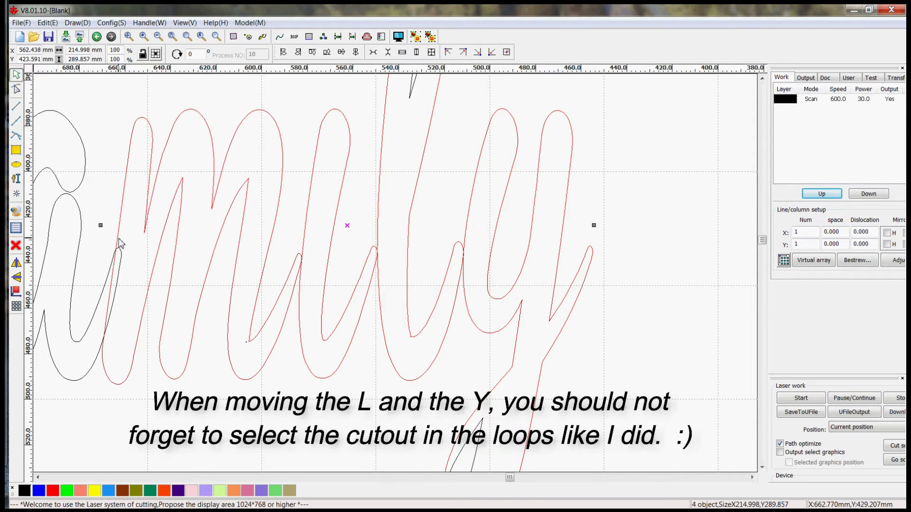
pyautogui.moveTo(120, 244); pyautogui.dragTo(126, 240)
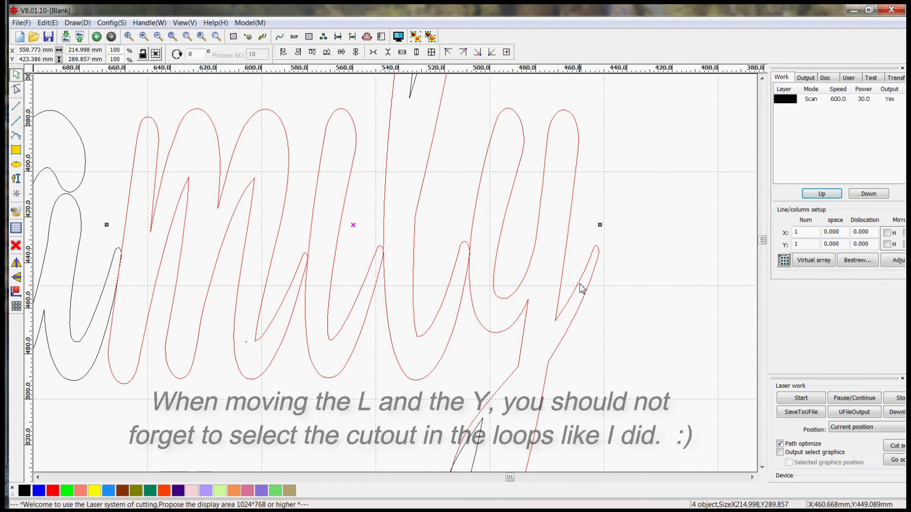
pyautogui.scroll(-1, 601, 289)
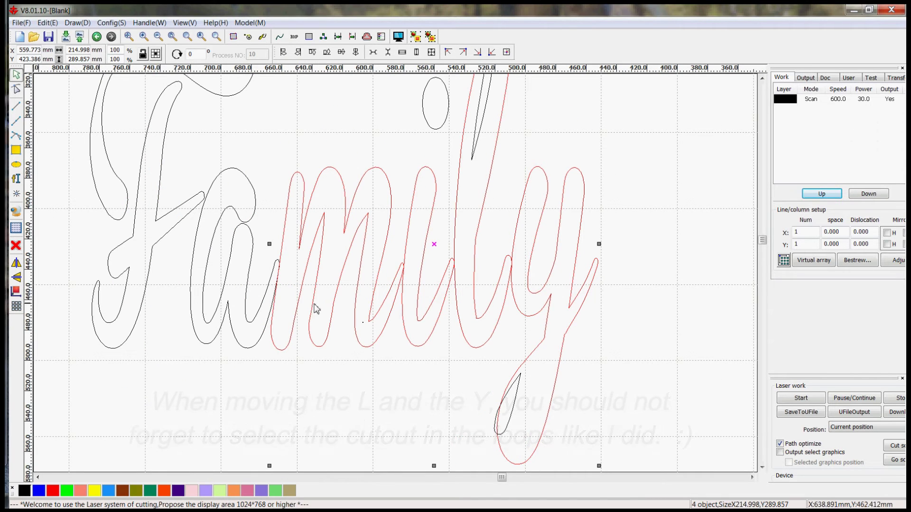
pyautogui.click(359, 386)
pyautogui.scroll(-1, 414, 372)
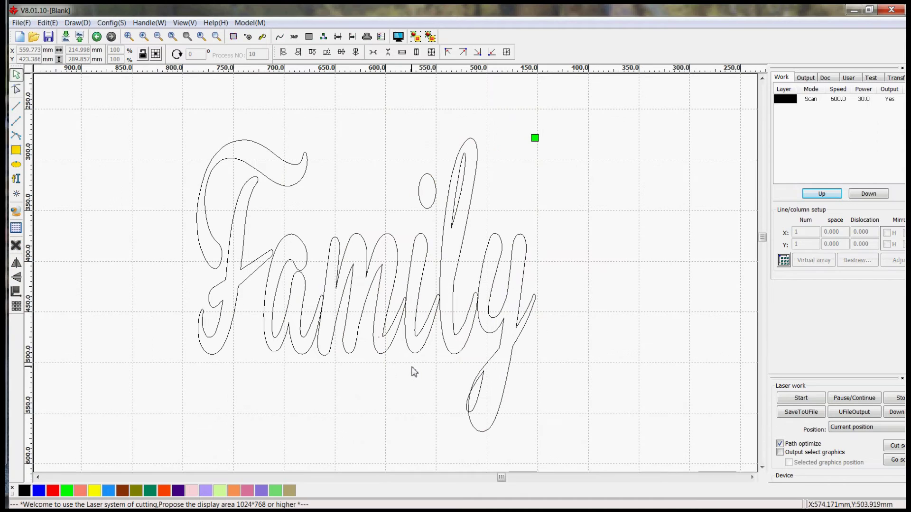
pyautogui.click(397, 42)
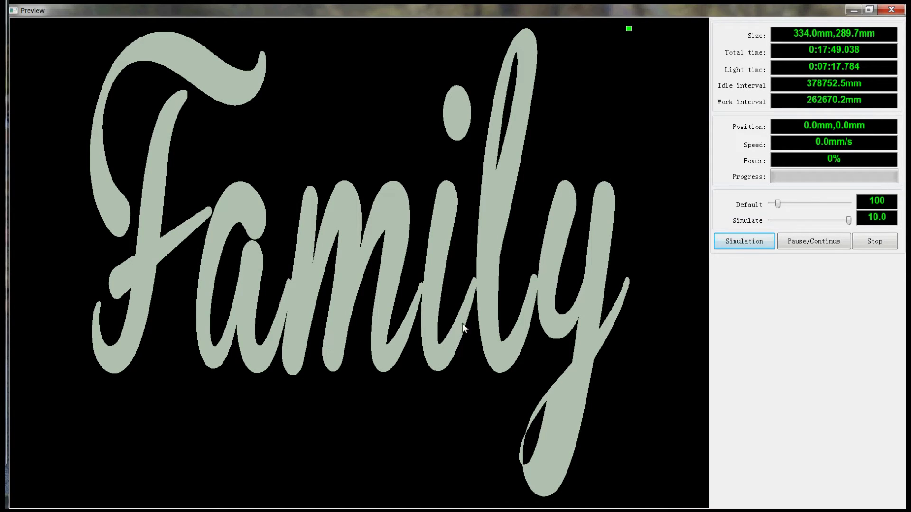
pyautogui.click(886, 250)
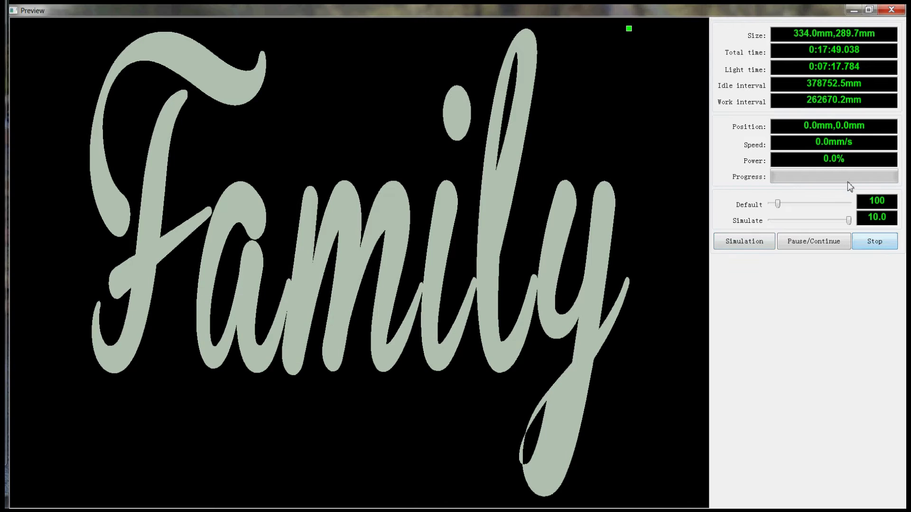
pyautogui.click(900, 12)
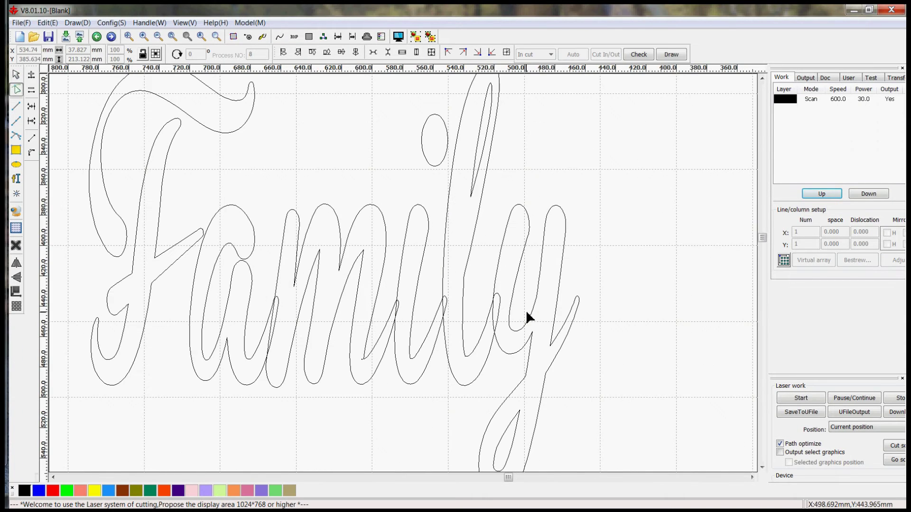
# Select the l outline, switch to node editing, and zoom into its lower loop
pyautogui.click(15, 74)
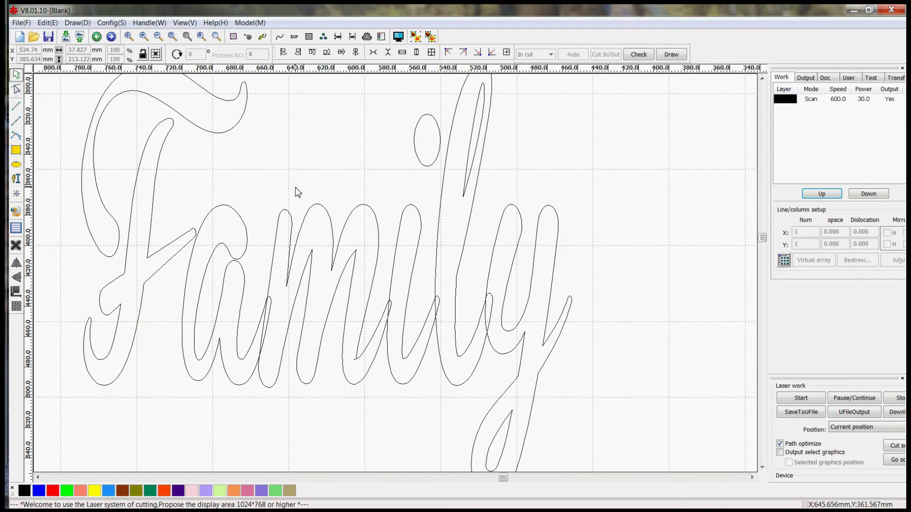
pyautogui.click(485, 352)
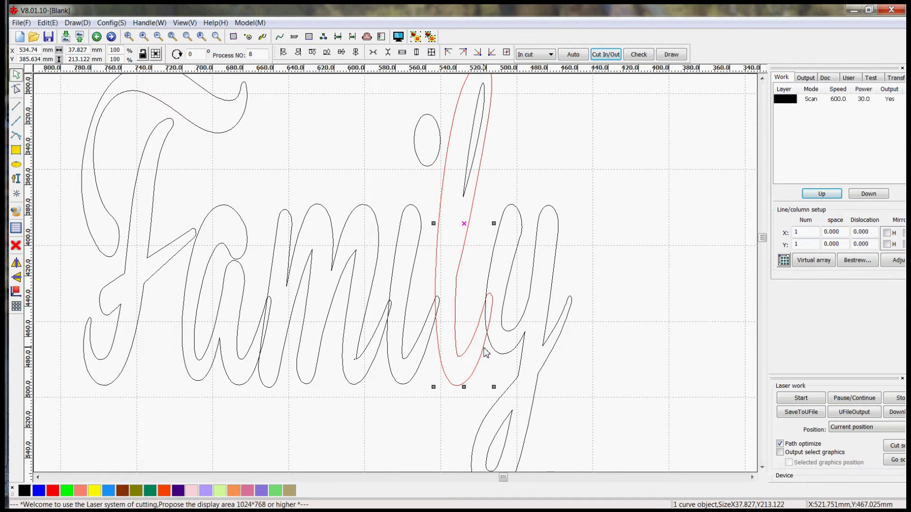
pyautogui.click(20, 93)
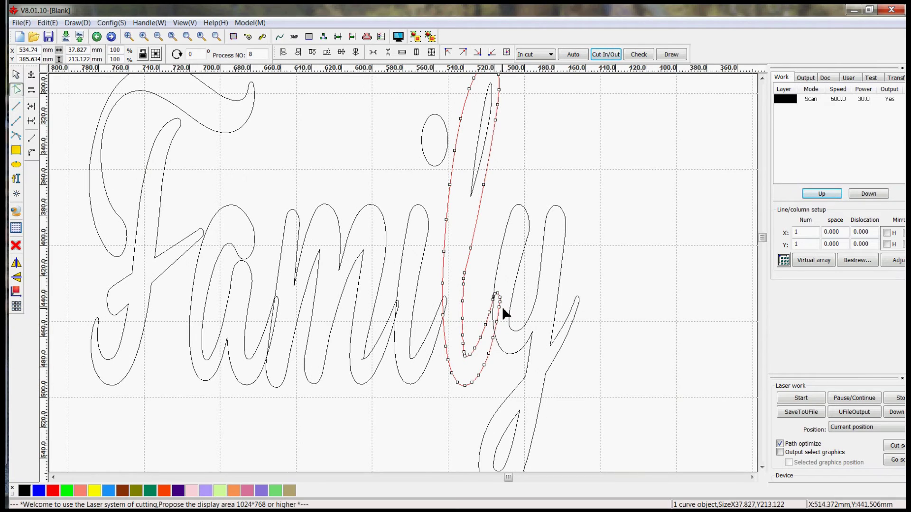
pyautogui.scroll(5, 502, 305)
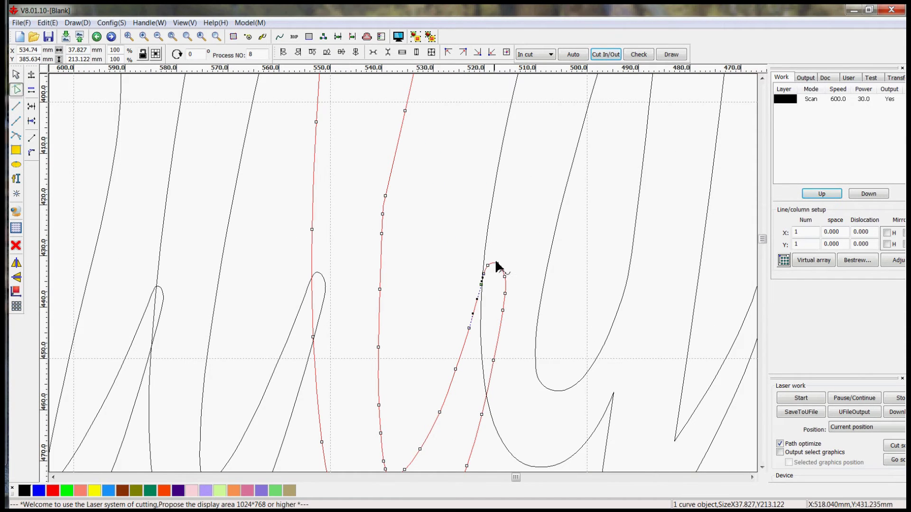
# Delete the l's small loop nodes and drag the remaining node and handle to smooth the join
pyautogui.moveTo(508, 244); pyautogui.dragTo(483, 322)
pyautogui.press('Delete')
pyautogui.moveTo(493, 362); pyautogui.dragTo(487, 400)
pyautogui.scroll(2, 499, 417)
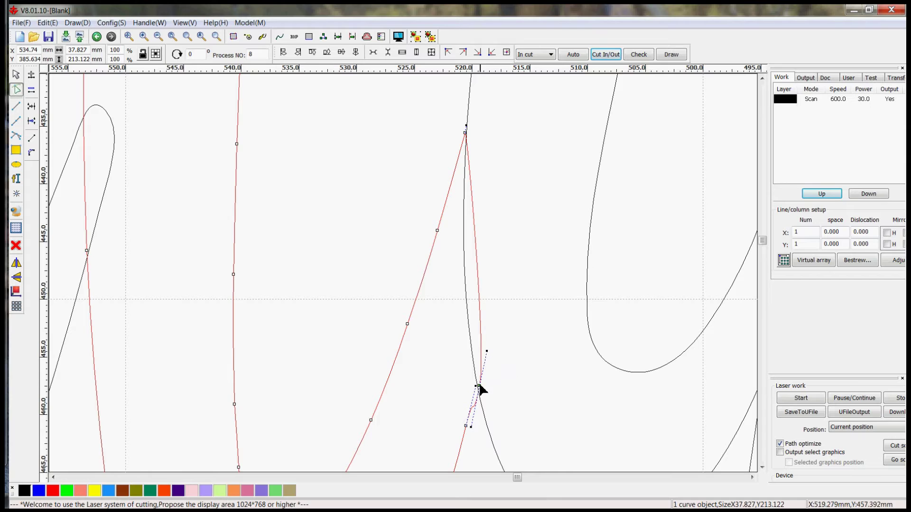
pyautogui.moveTo(479, 387); pyautogui.dragTo(476, 381)
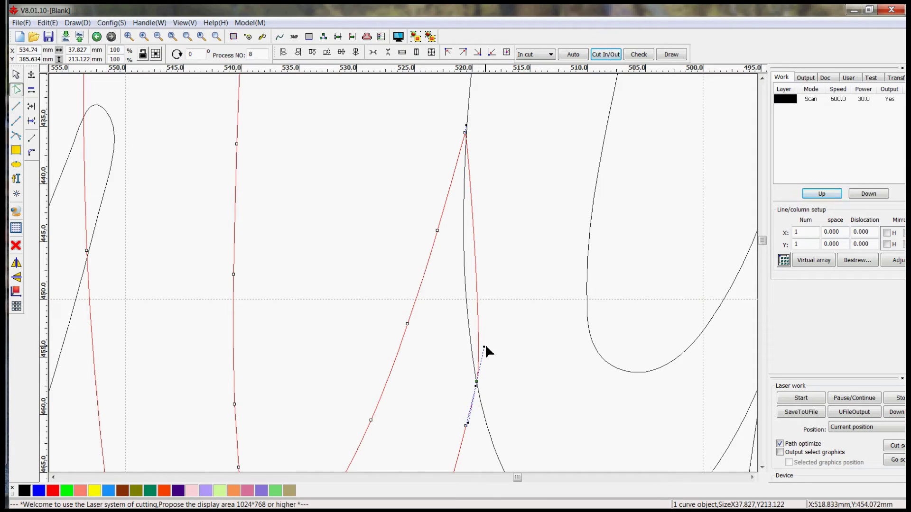
pyautogui.moveTo(484, 349); pyautogui.dragTo(456, 360)
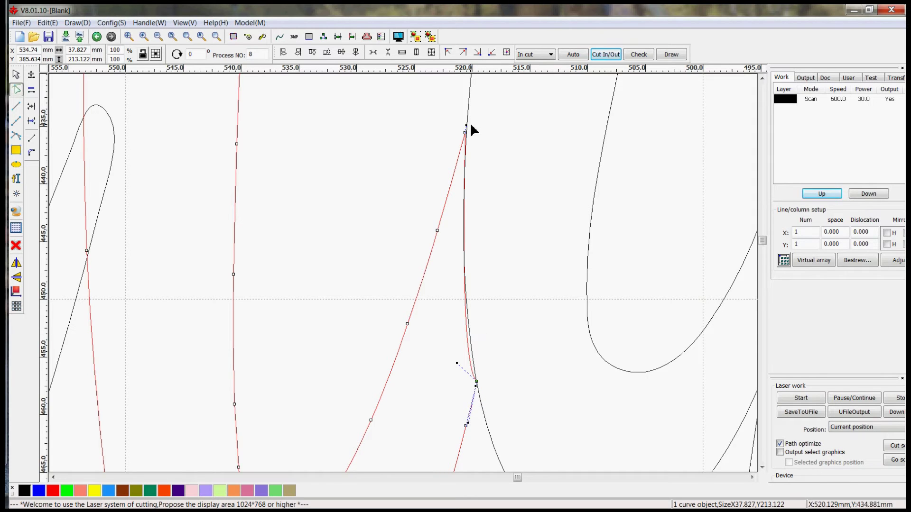
# Add a node on the l's upper stroke and adjust handles so it hugs the y's stroke
pyautogui.moveTo(465, 133); pyautogui.dragTo(466, 132)
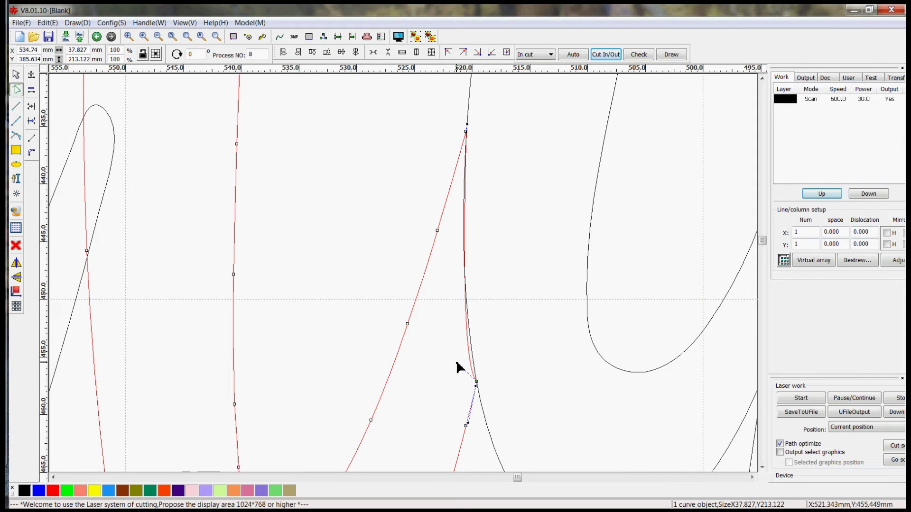
pyautogui.moveTo(457, 364); pyautogui.dragTo(455, 364)
pyautogui.doubleClick(464, 268)
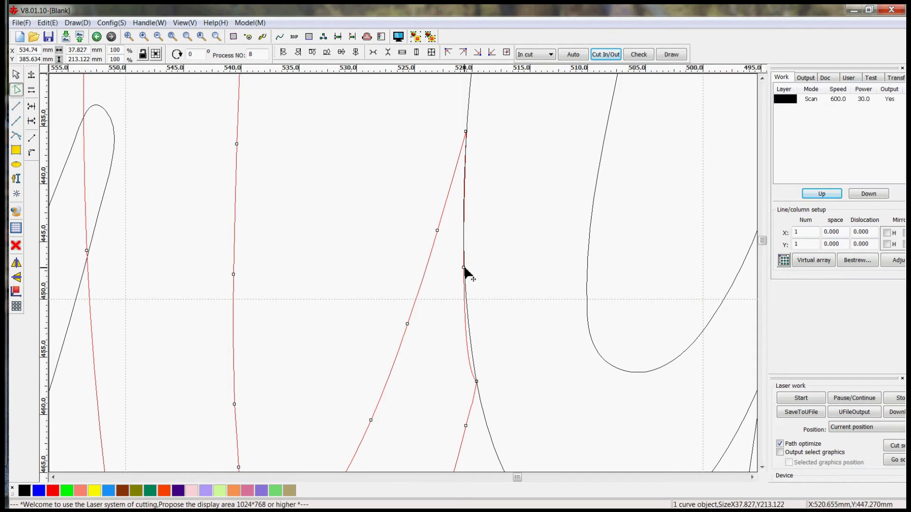
pyautogui.click(463, 268)
pyautogui.moveTo(464, 321); pyautogui.dragTo(468, 320)
pyautogui.click(473, 375)
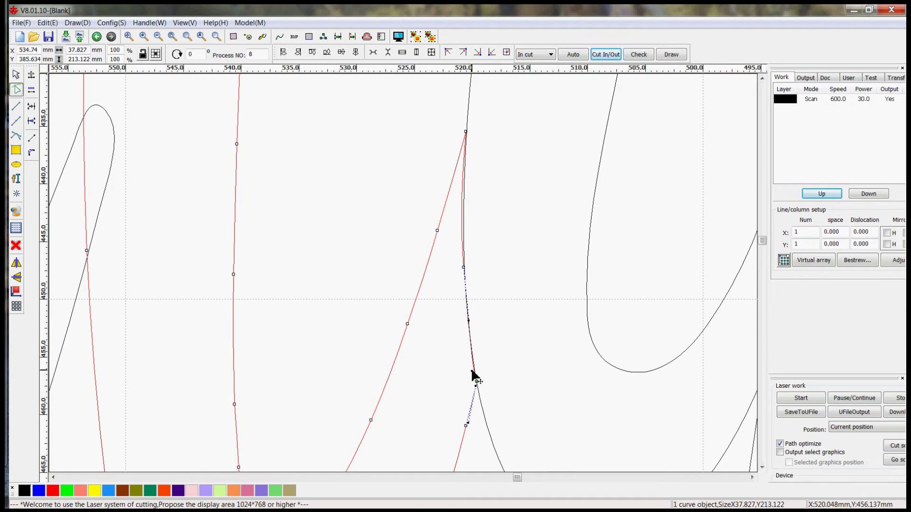
pyautogui.click(465, 131)
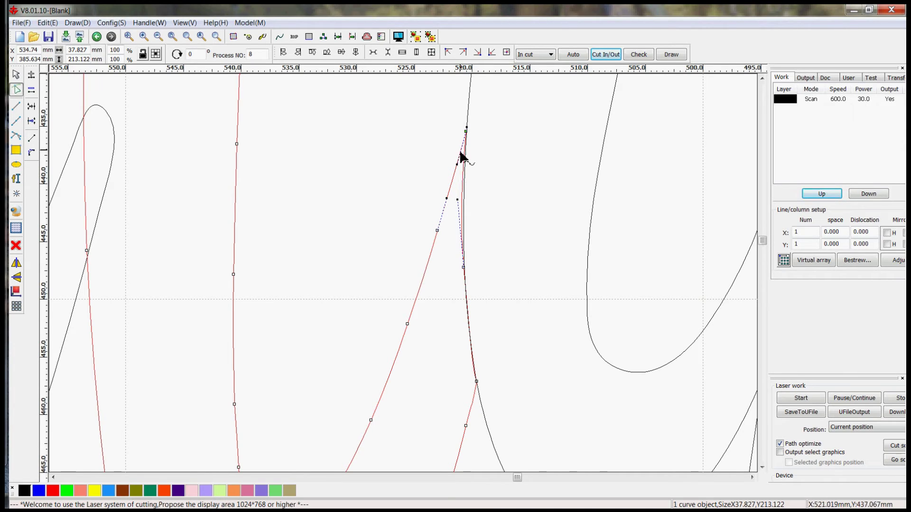
pyautogui.moveTo(456, 166); pyautogui.dragTo(454, 167)
pyautogui.moveTo(457, 199); pyautogui.dragTo(460, 202)
# Zoom out to check the whole word, then return to the Select tool to exit node editing
pyautogui.scroll(-2, 461, 205)
pyautogui.scroll(-1, 462, 204)
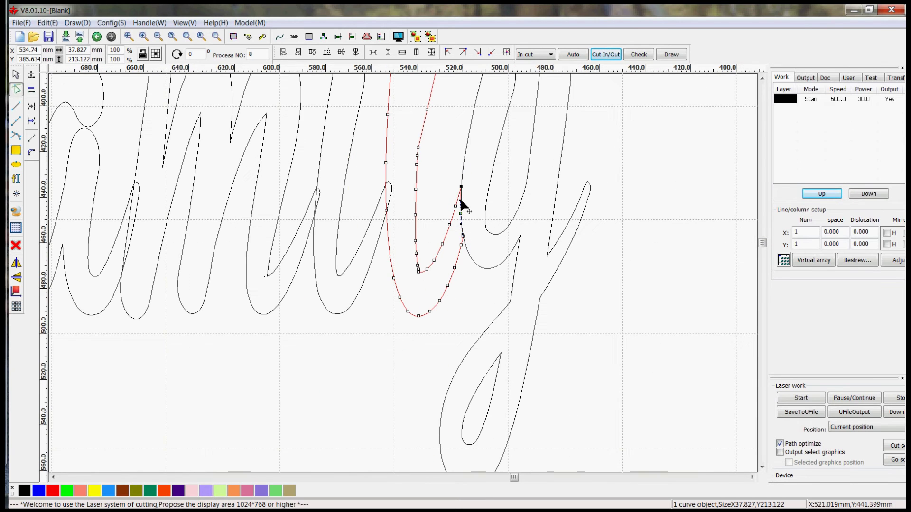
pyautogui.scroll(-1, 498, 254)
pyautogui.scroll(-1, 503, 258)
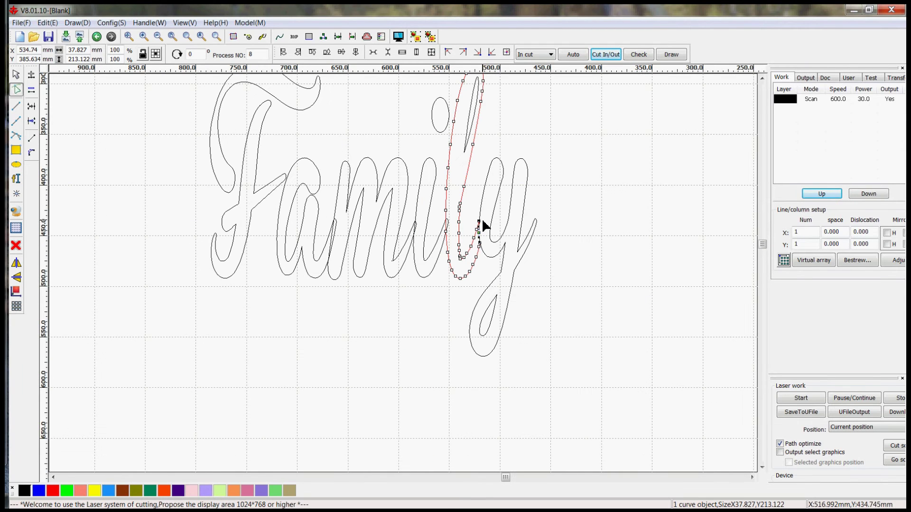
pyautogui.scroll(2, 482, 227)
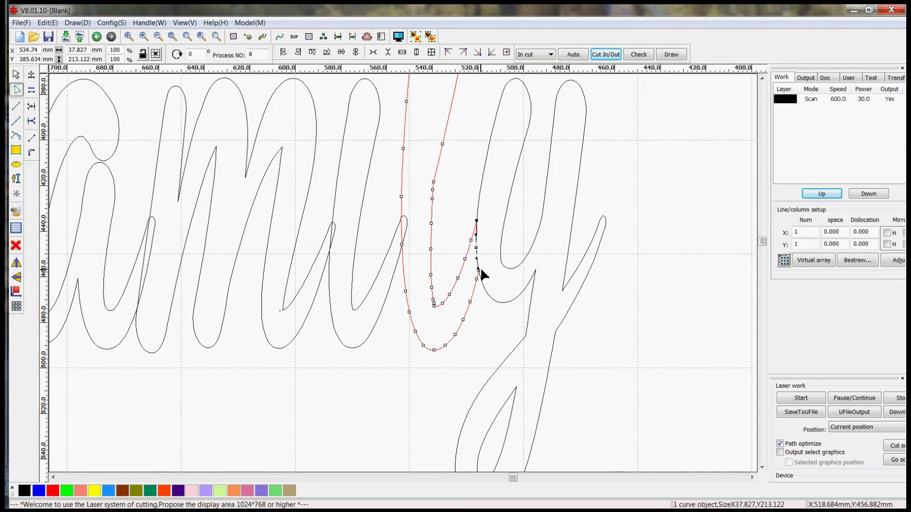
pyautogui.click(16, 74)
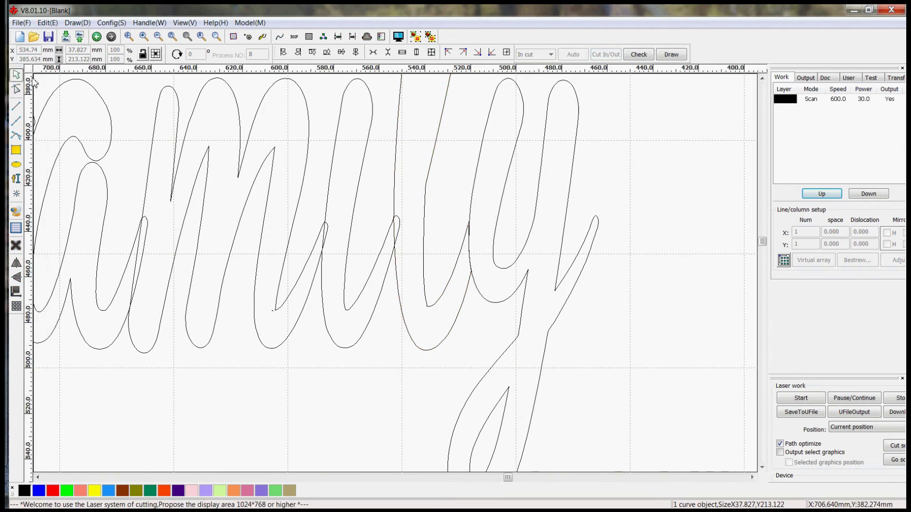
pyautogui.click(398, 37)
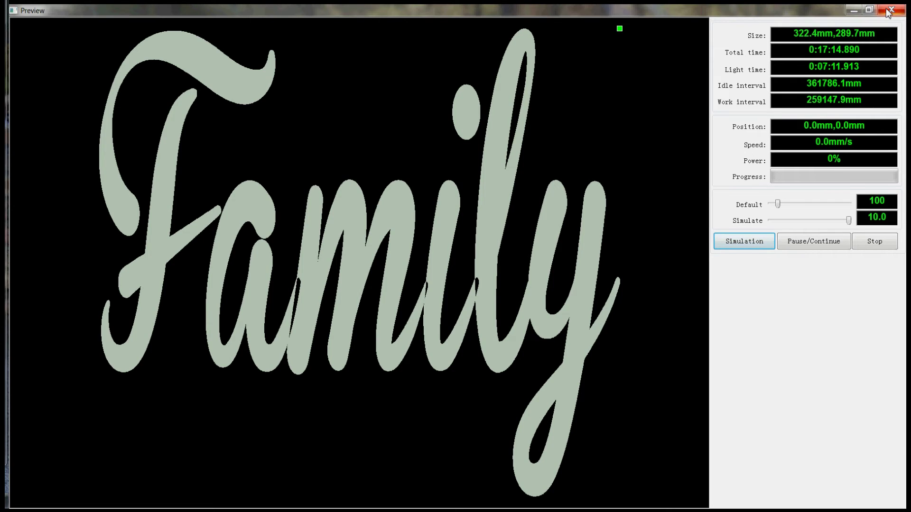
pyautogui.click(890, 10)
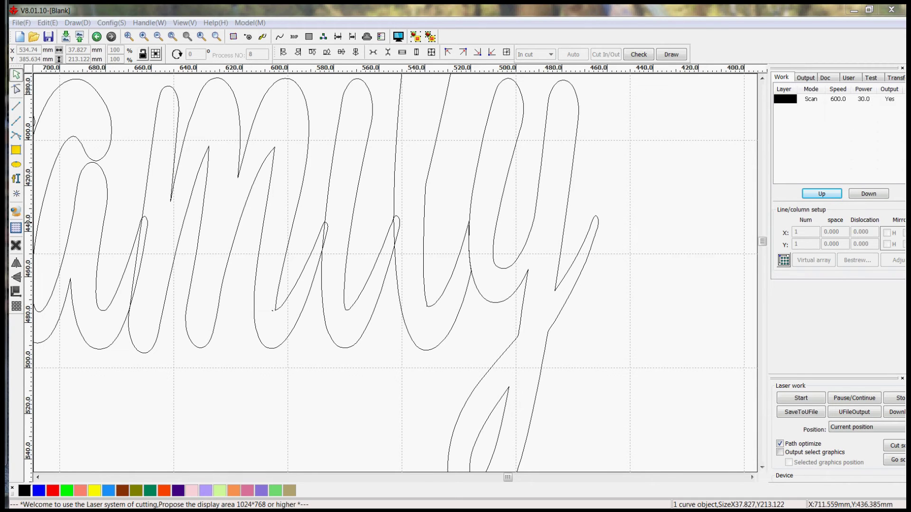
# In a maximized CorelDRAW, start a text object on the page in Brannboll S PERSONAL
pyautogui.hotkey('alt', 'Tab')
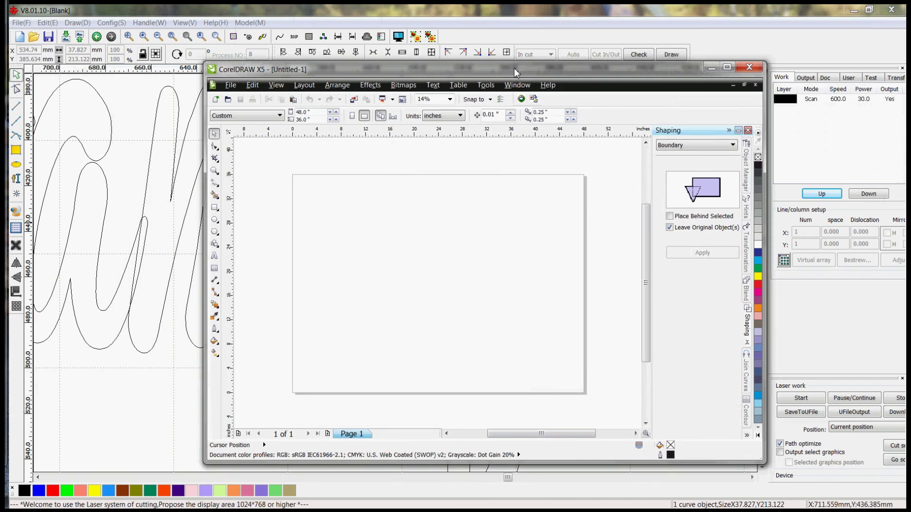
pyautogui.doubleClick(514, 67)
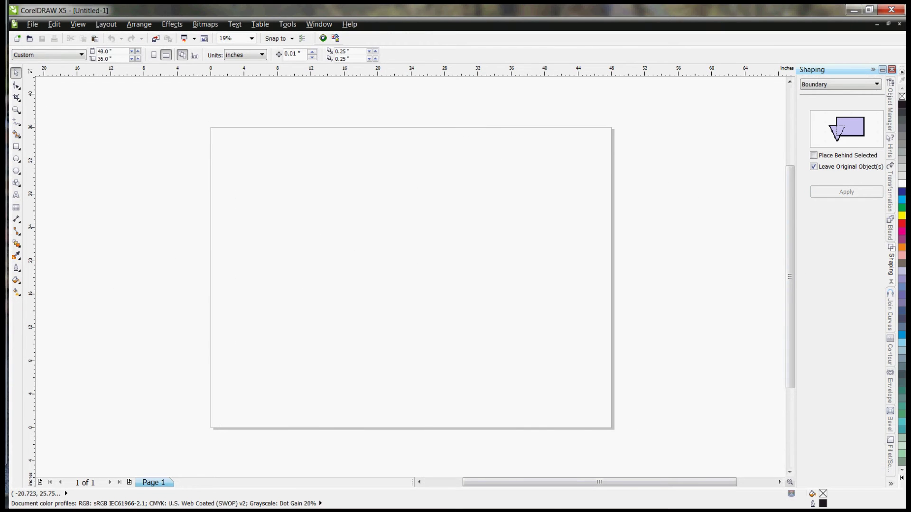
pyautogui.click(17, 195)
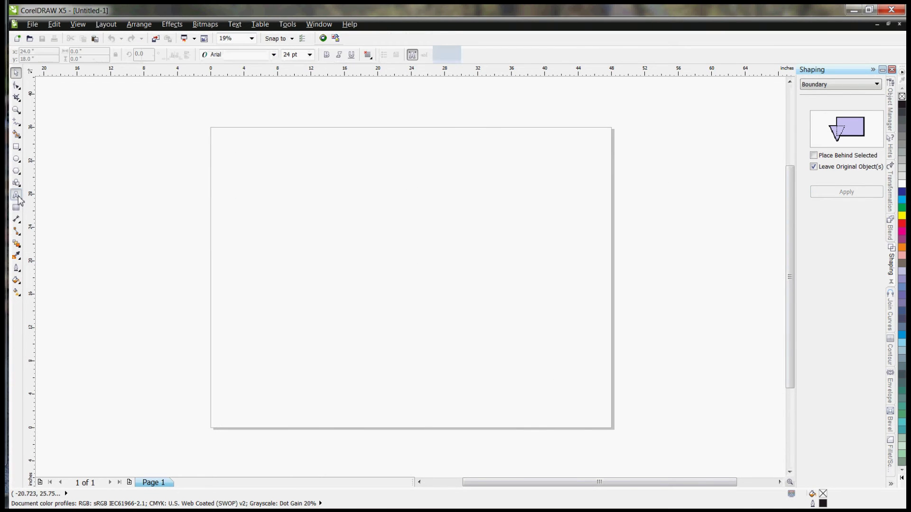
pyautogui.click(347, 213)
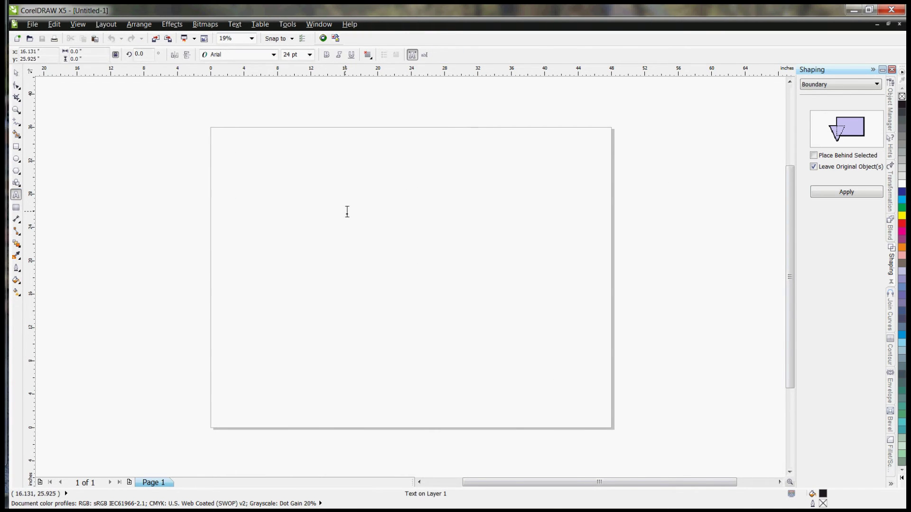
pyautogui.click(273, 54)
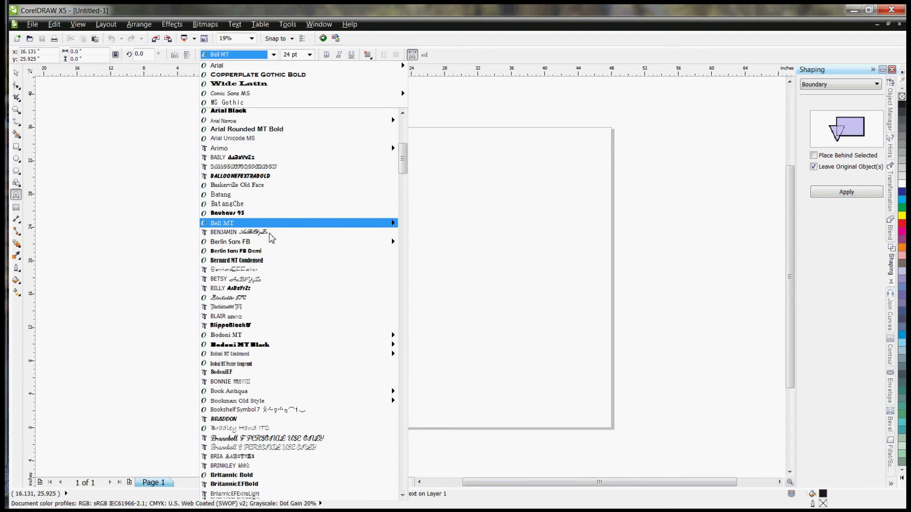
pyautogui.scroll(-4, 271, 237)
pyautogui.scroll(-6, 271, 238)
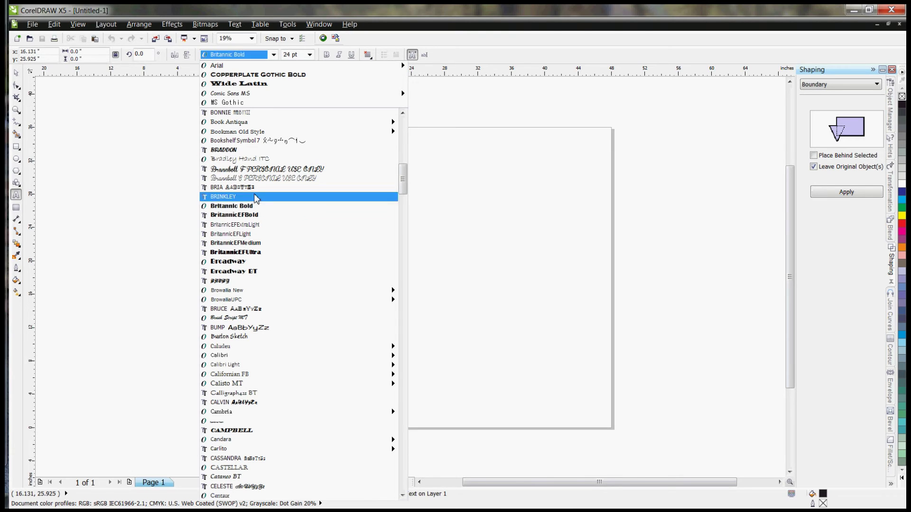
pyautogui.click(236, 180)
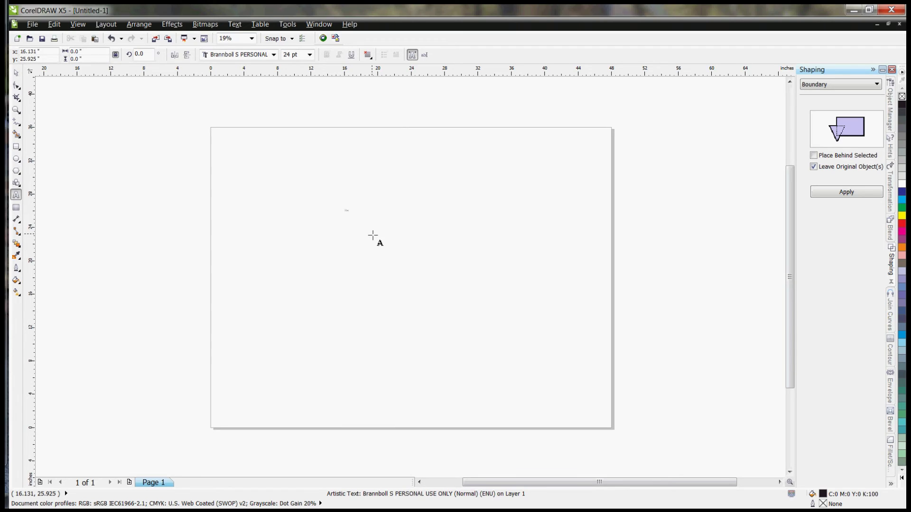
# Set the text size to 200 pt, undoing an accidental 6 pt size
pyautogui.click(309, 55)
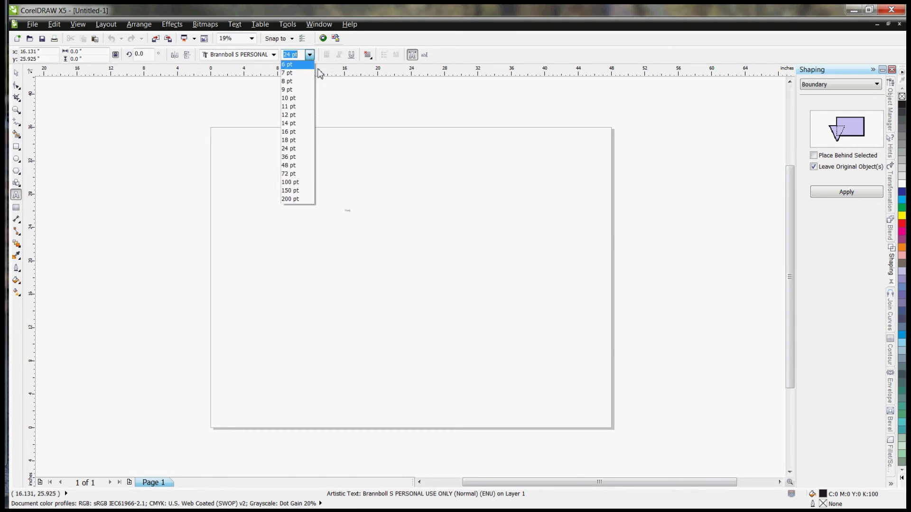
pyautogui.click(318, 72)
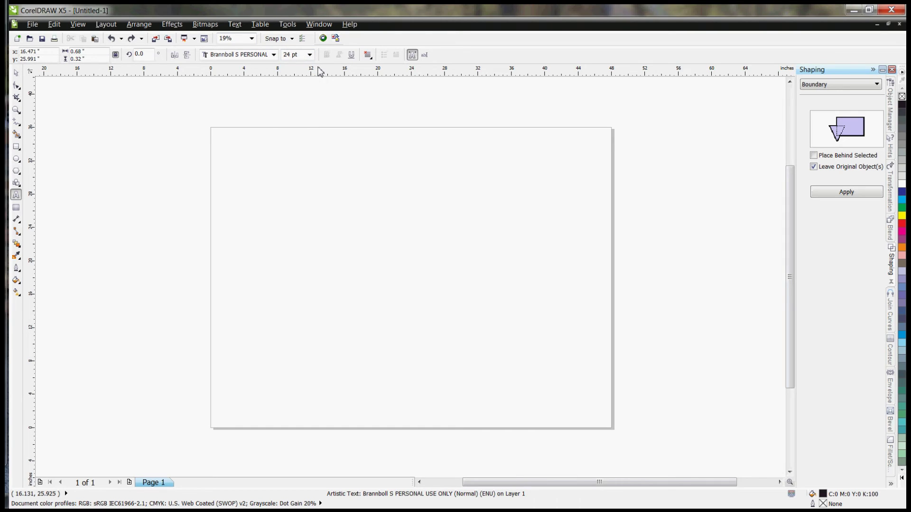
pyautogui.write('6')
pyautogui.press('Return')
pyautogui.hotkey('ctrl', 'z')
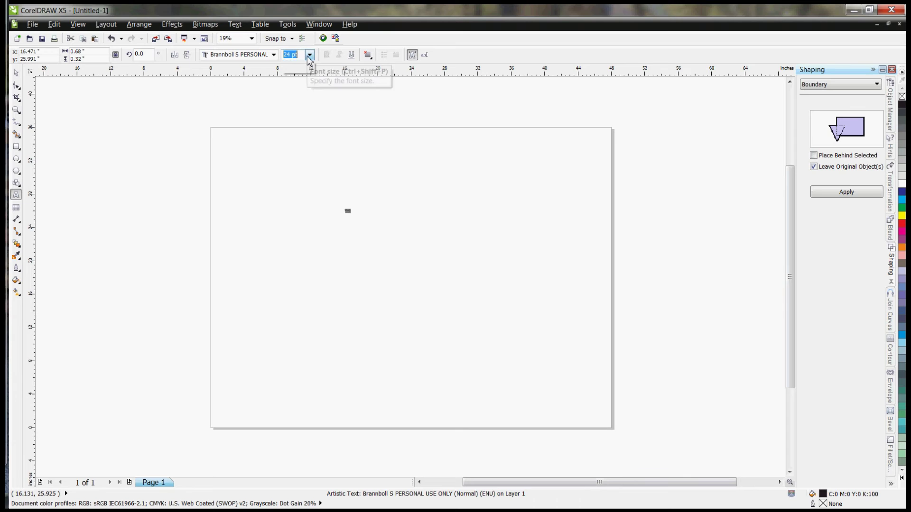
pyautogui.click(310, 54)
pyautogui.click(290, 199)
pyautogui.scroll(5, 383, 204)
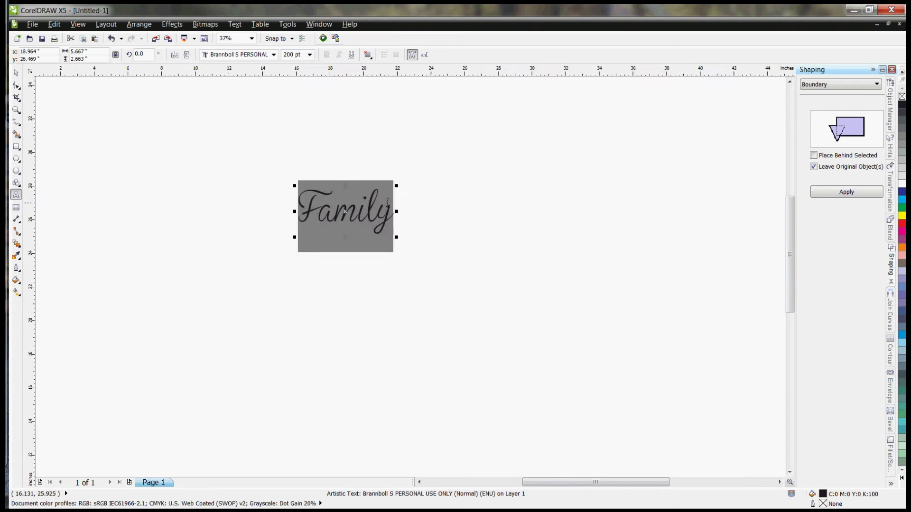
pyautogui.scroll(-2, 384, 204)
pyautogui.scroll(2, 272, 189)
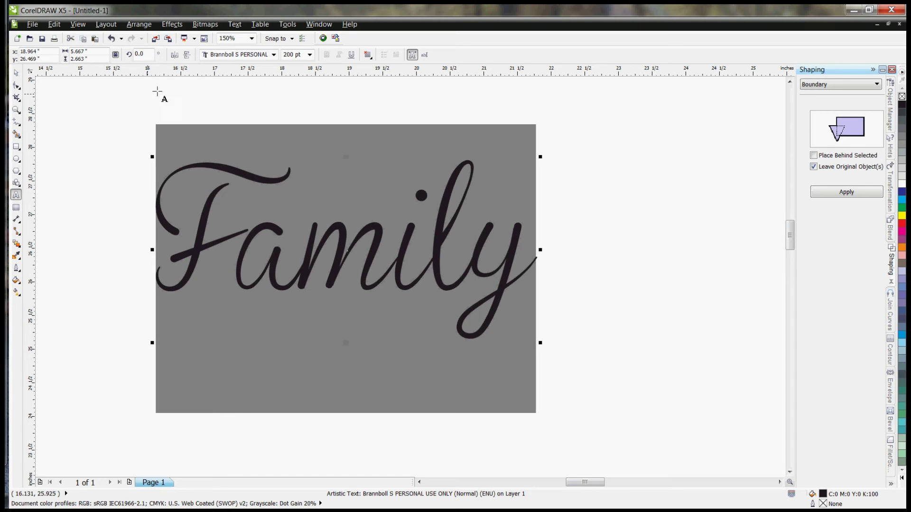
# Switch the Family text to the bolder Brannboll F PERSONAL font and select it
pyautogui.click(274, 55)
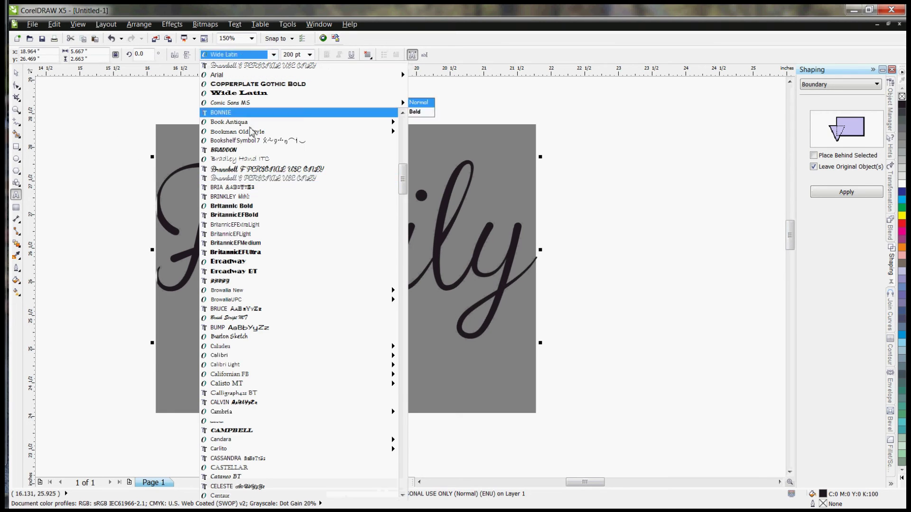
pyautogui.click(247, 170)
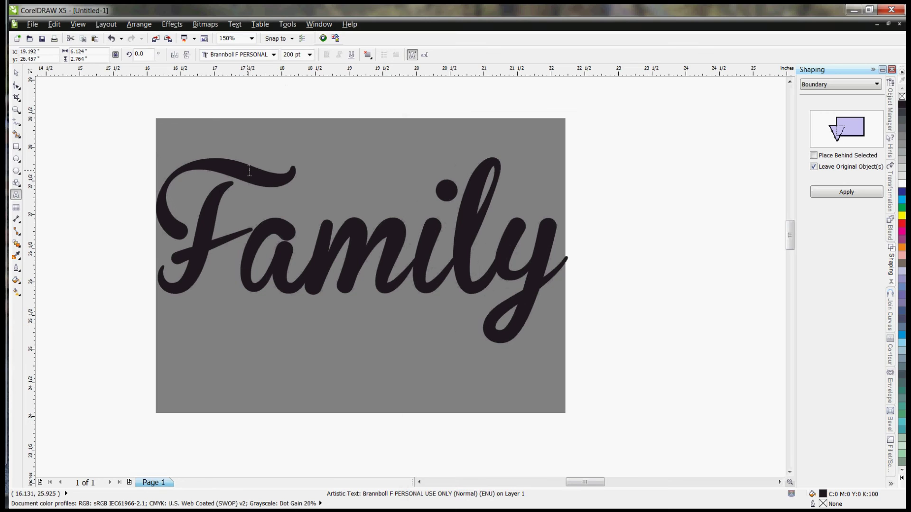
pyautogui.click(16, 72)
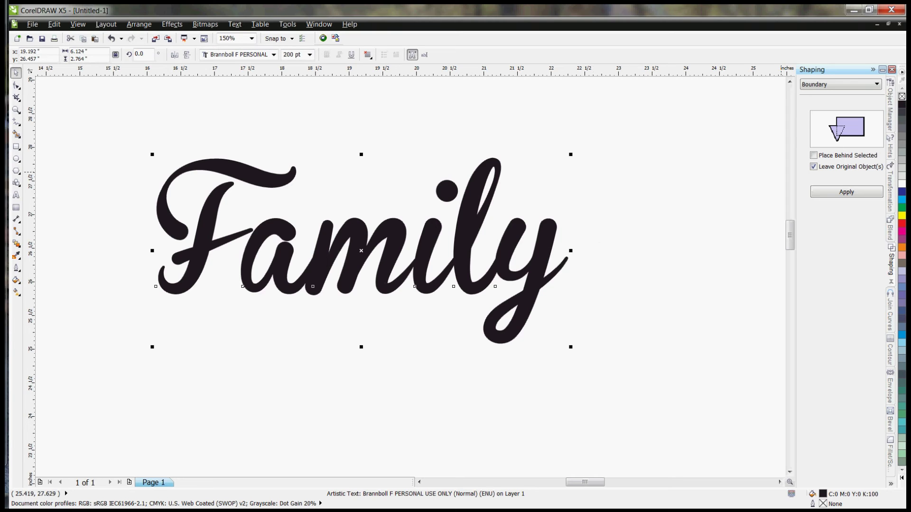
# Remove Family's fill, give it a black hairline outline, and convert it to curves
pyautogui.click(903, 97)
pyautogui.rightClick(903, 105)
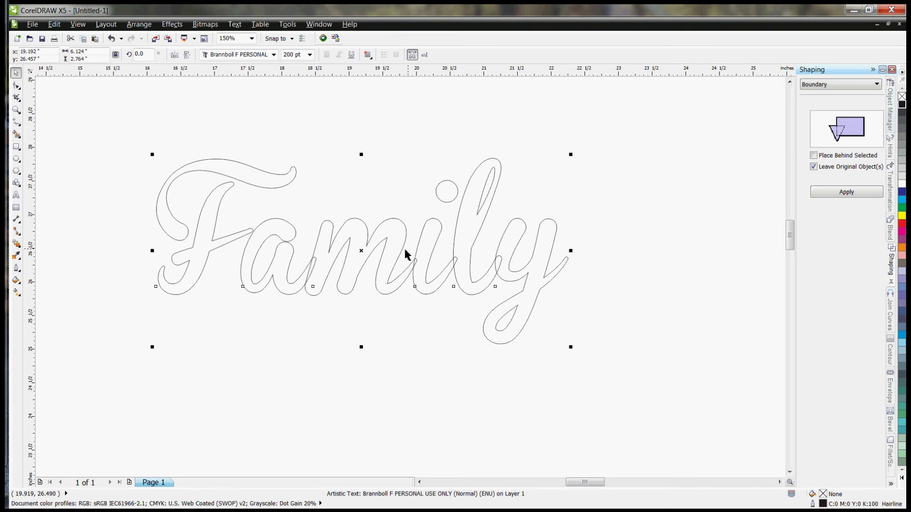
pyautogui.click(302, 241)
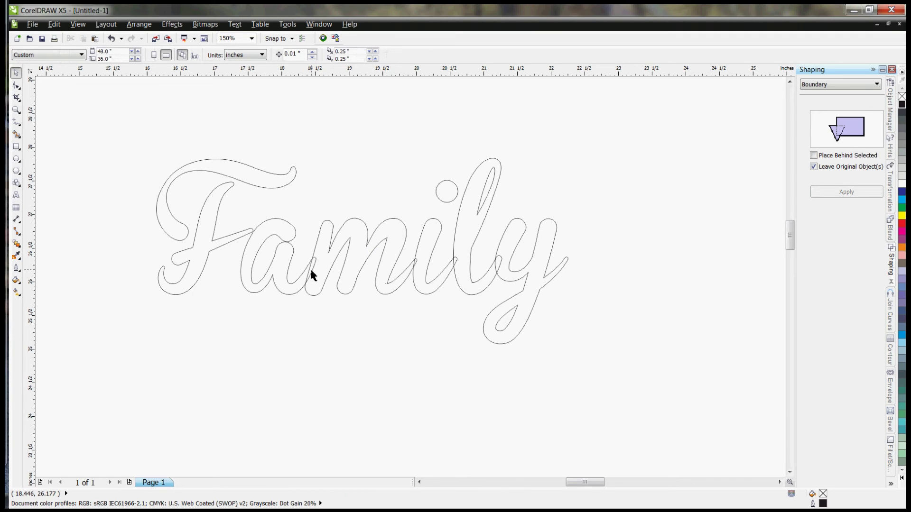
pyautogui.click(313, 273)
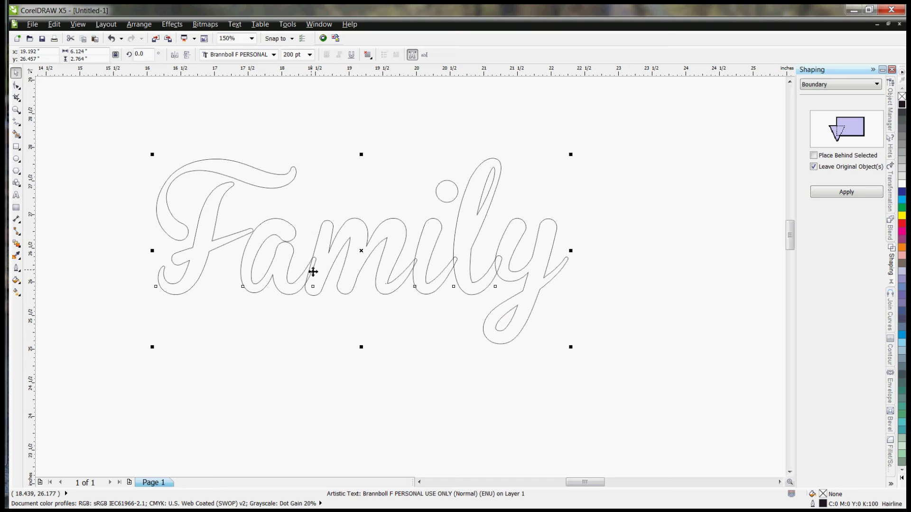
pyautogui.rightClick(313, 272)
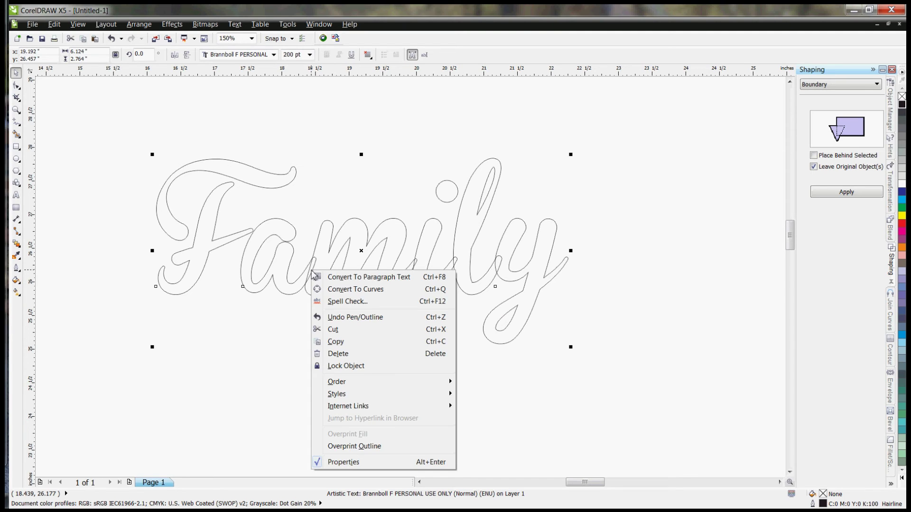
pyautogui.click(355, 289)
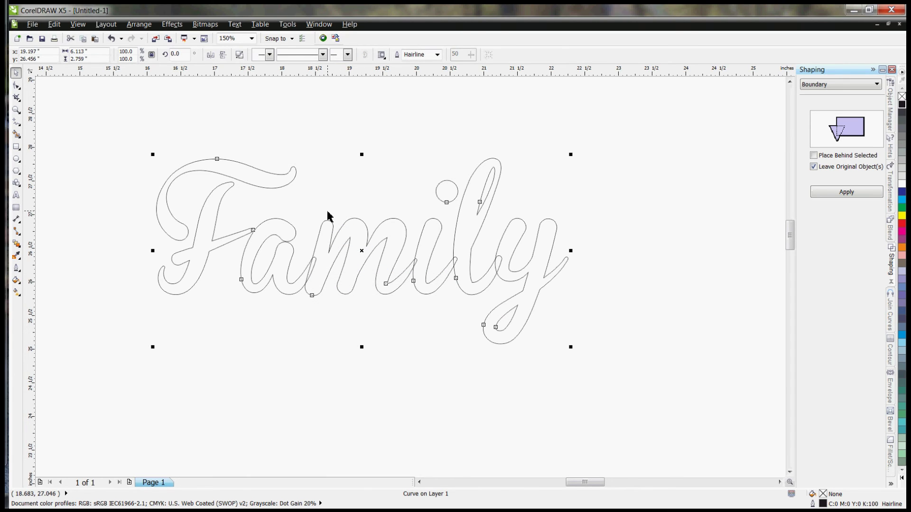
# Set the shaping mode to Intersect and break the Family curve apart into separate letters
pyautogui.click(839, 84)
pyautogui.click(826, 108)
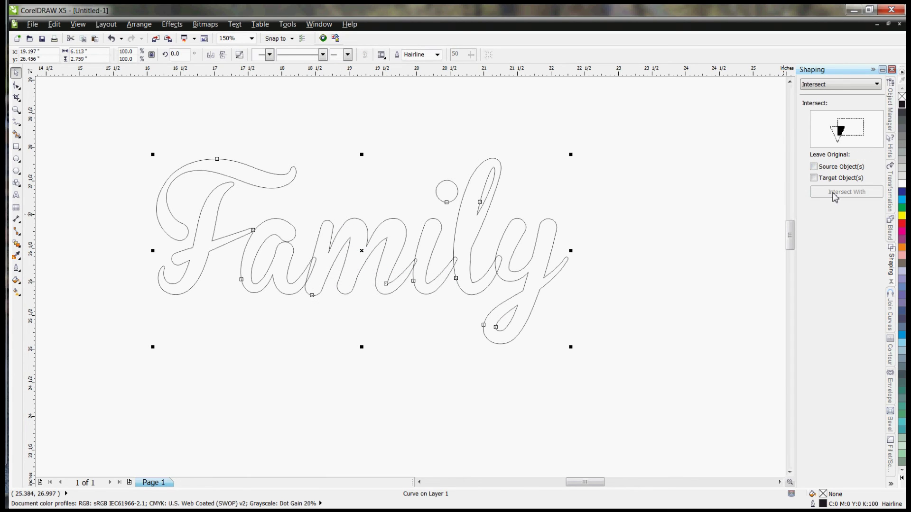
pyautogui.click(487, 198)
pyautogui.rightClick(488, 199)
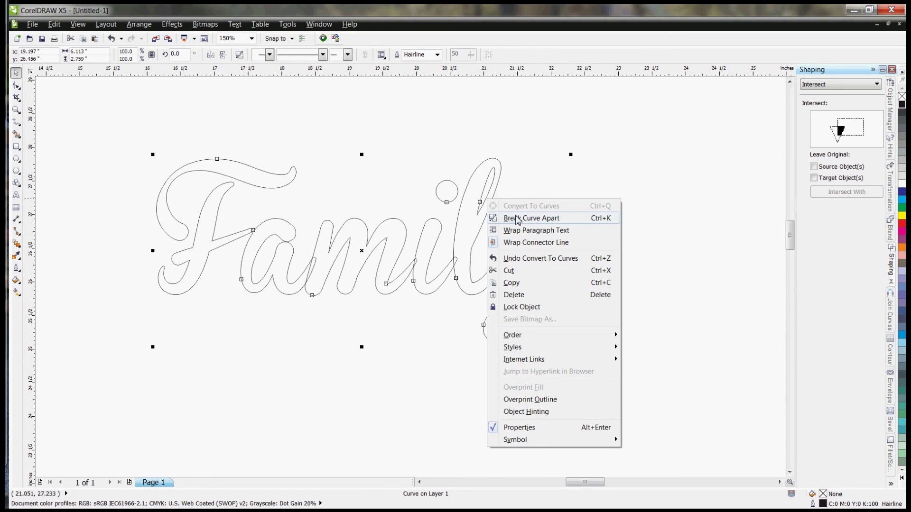
pyautogui.click(516, 219)
pyautogui.click(602, 193)
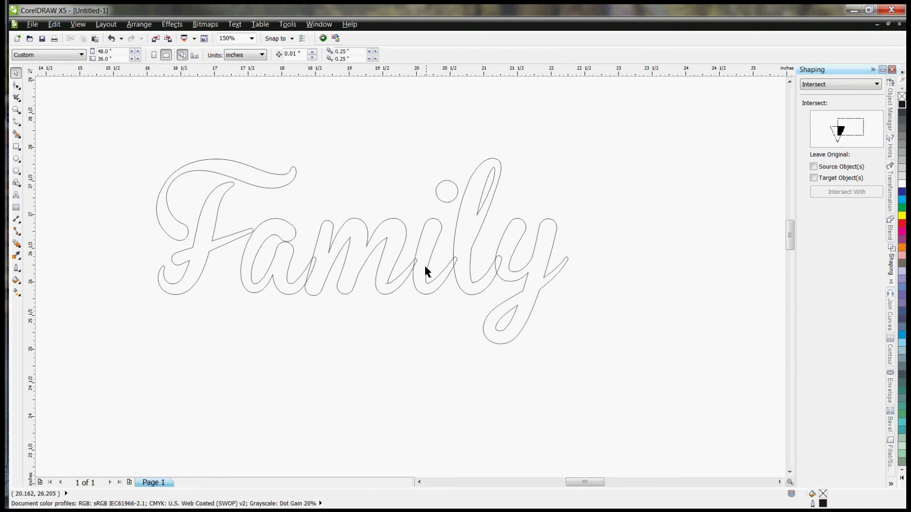
# Select the m and i letters and try Intersect on them, then cancel it
pyautogui.click(390, 242)
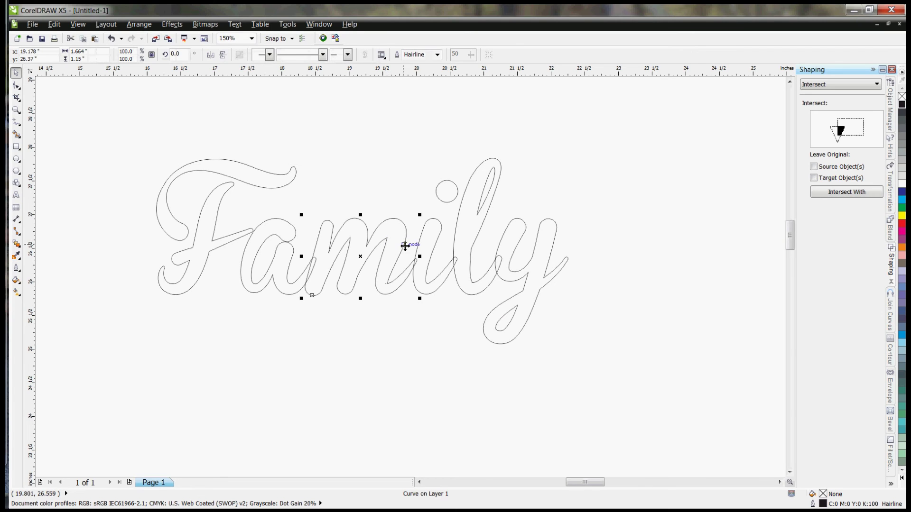
pyautogui.click(431, 237)
pyautogui.click(431, 237)
pyautogui.keyDown('shift'); pyautogui.click(405, 240); pyautogui.keyUp('shift')
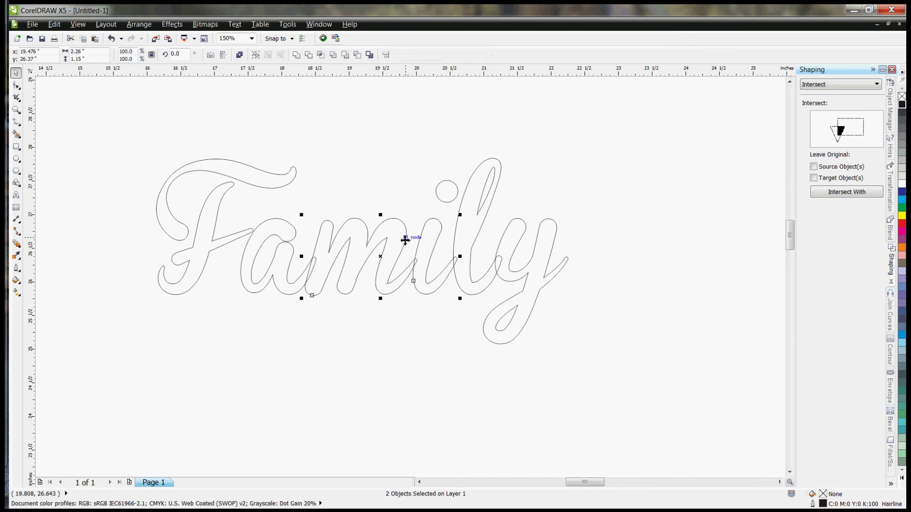
pyautogui.click(841, 193)
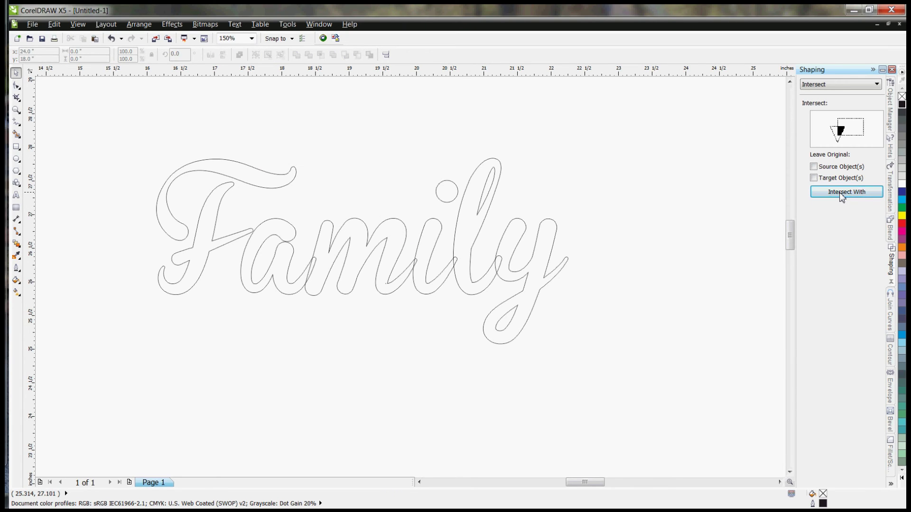
pyautogui.press('Escape')
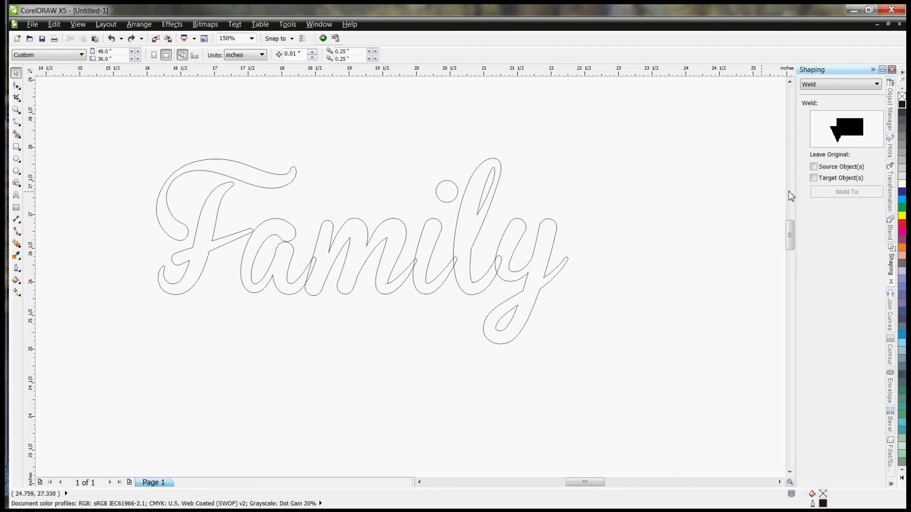
# Switch the Shaping docker to Weld and weld the y onto the l
pyautogui.click(830, 85)
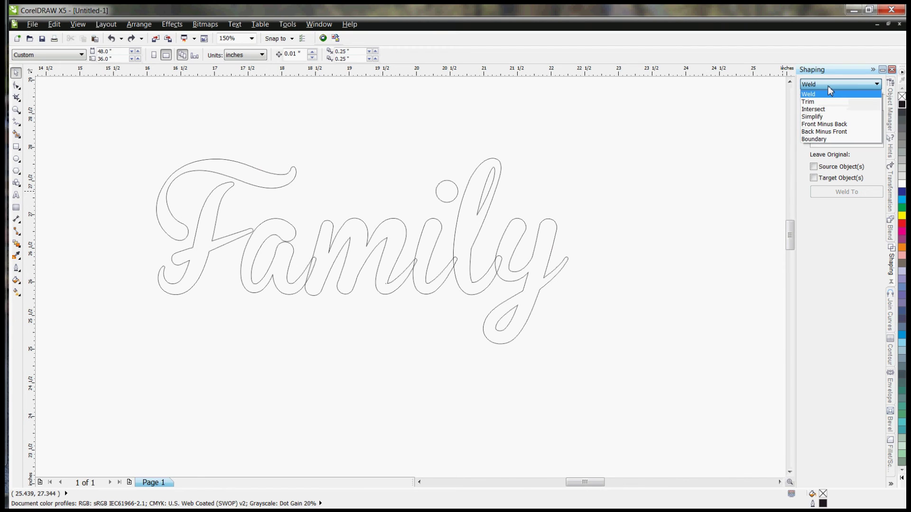
pyautogui.click(822, 95)
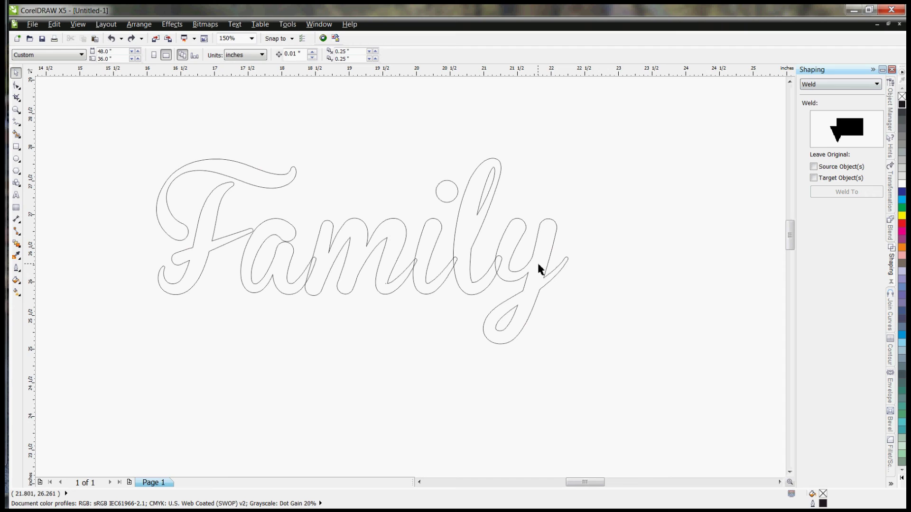
pyautogui.click(564, 260)
pyautogui.click(482, 290)
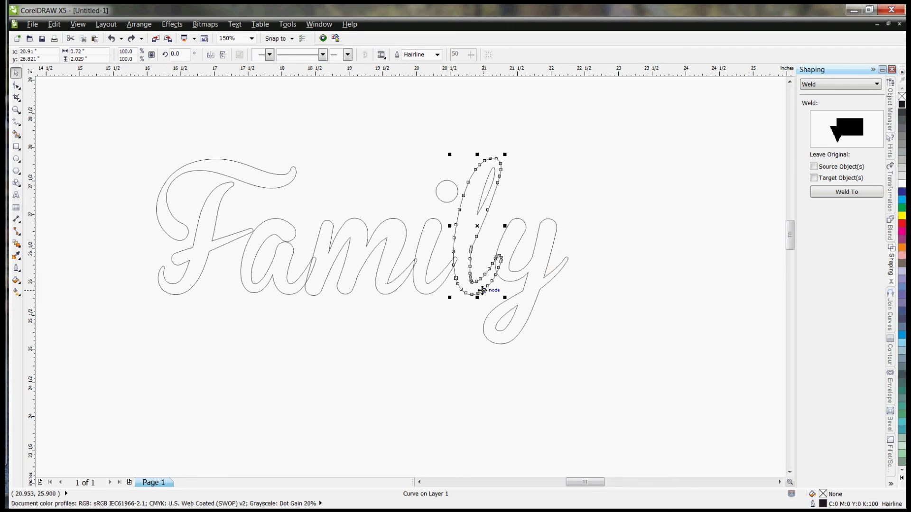
pyautogui.click(550, 263)
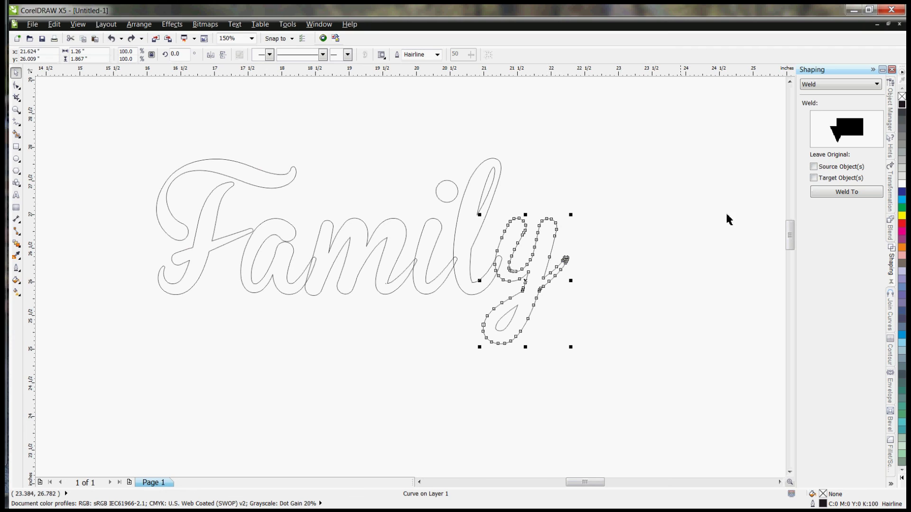
pyautogui.click(847, 192)
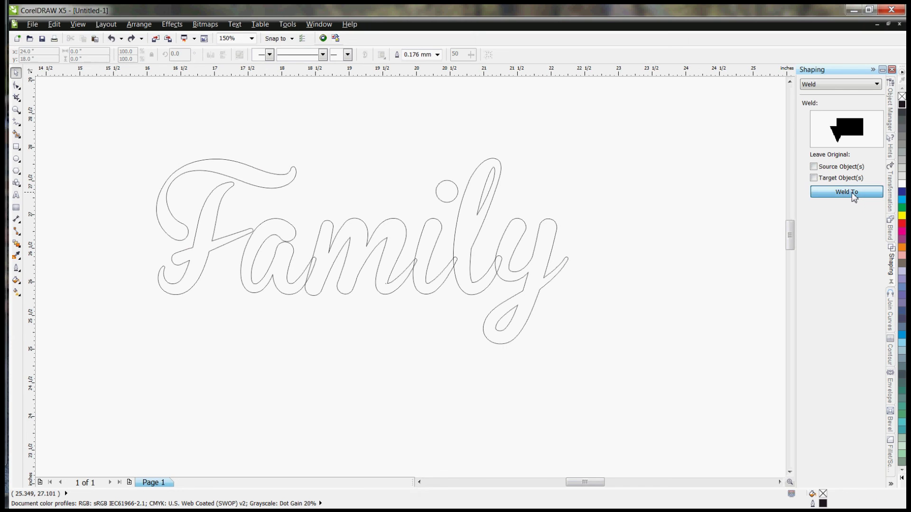
pyautogui.click(476, 240)
pyautogui.click(578, 295)
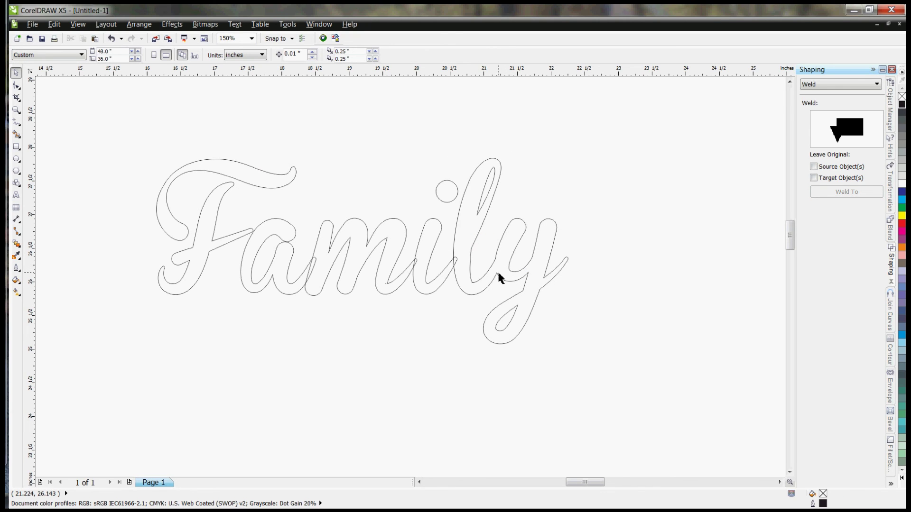
# Weld the combined ly onto i, then m, then a, and select the F's top swash
pyautogui.click(502, 278)
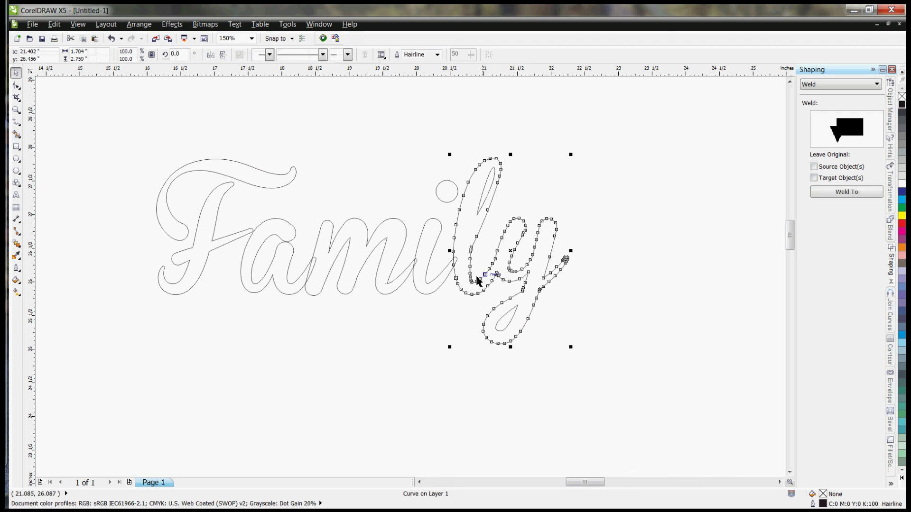
pyautogui.click(846, 192)
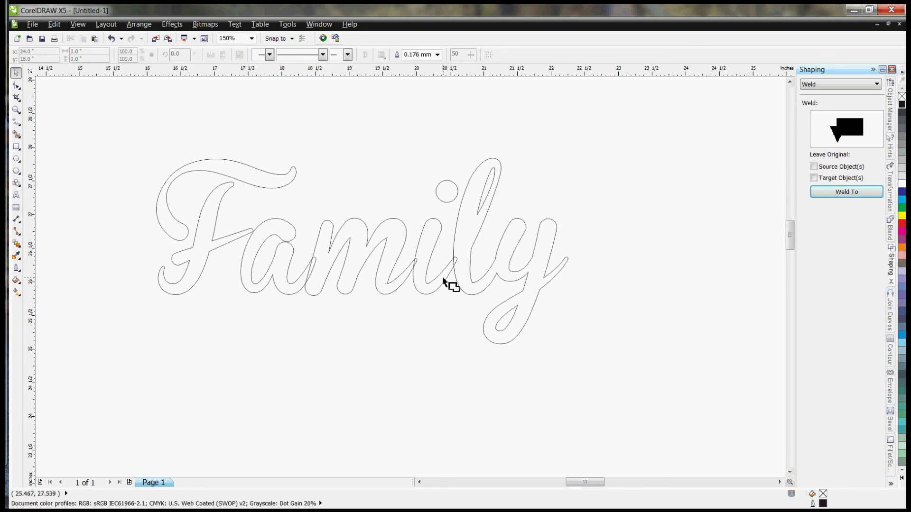
pyautogui.click(443, 282)
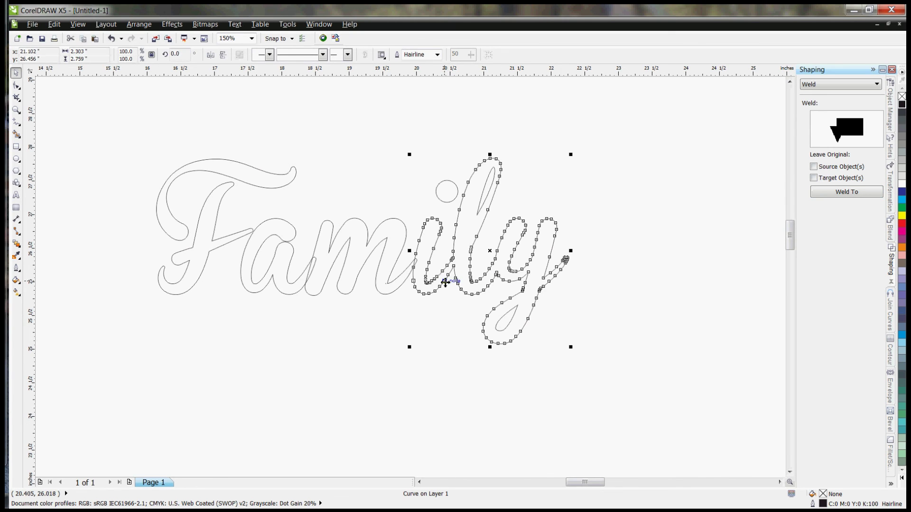
pyautogui.click(854, 193)
pyautogui.click(398, 288)
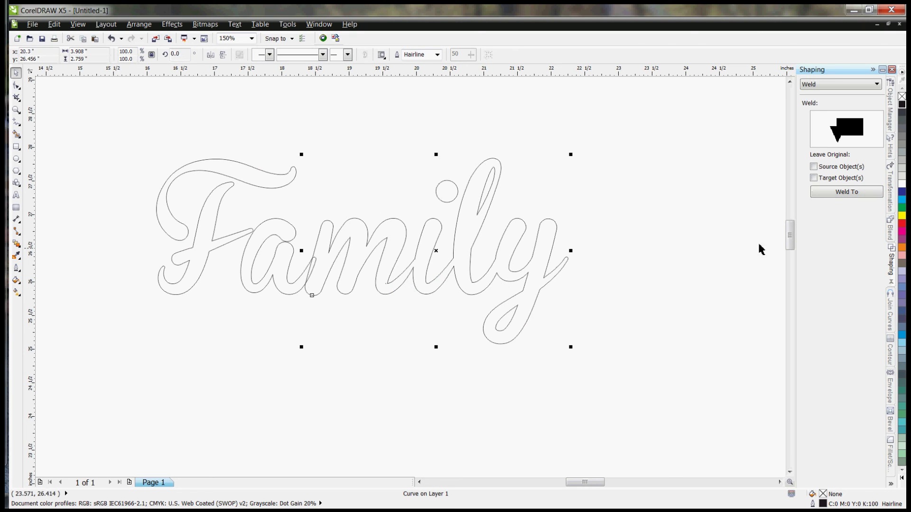
pyautogui.click(847, 193)
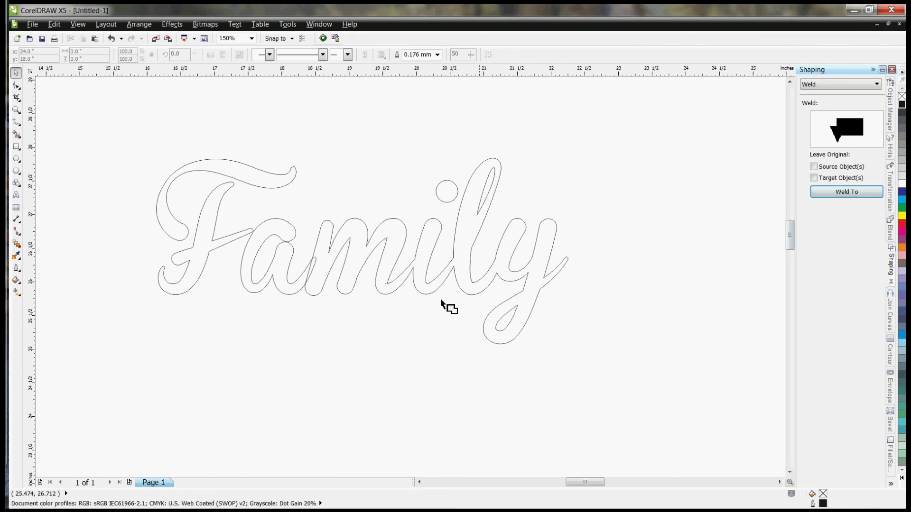
pyautogui.click(299, 294)
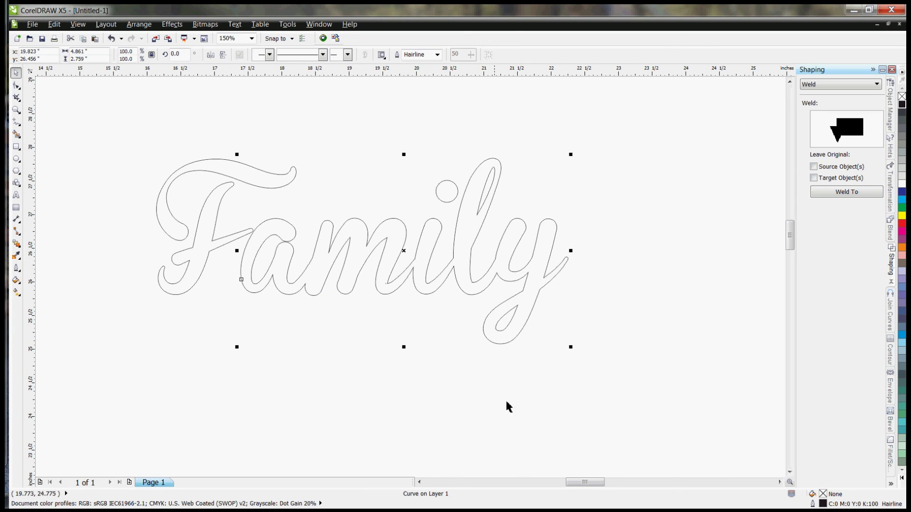
pyautogui.click(79, 106)
pyautogui.click(245, 182)
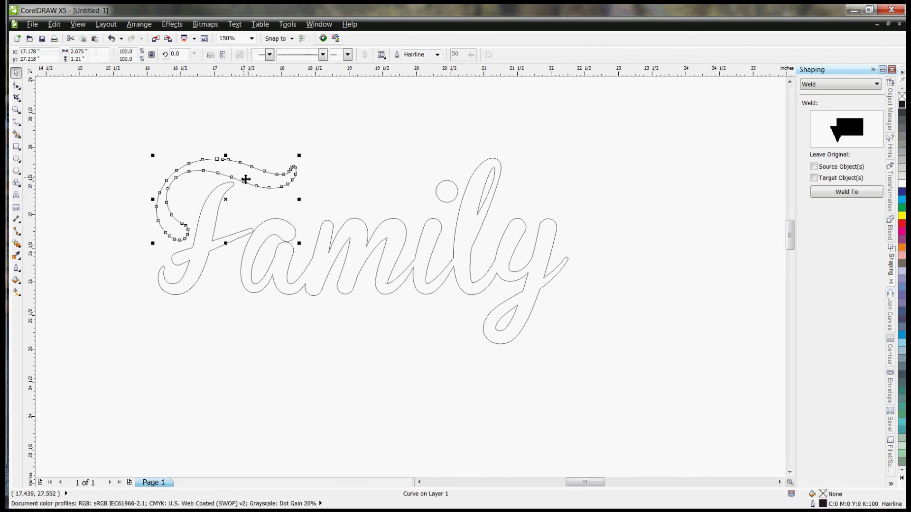
pyautogui.click(437, 163)
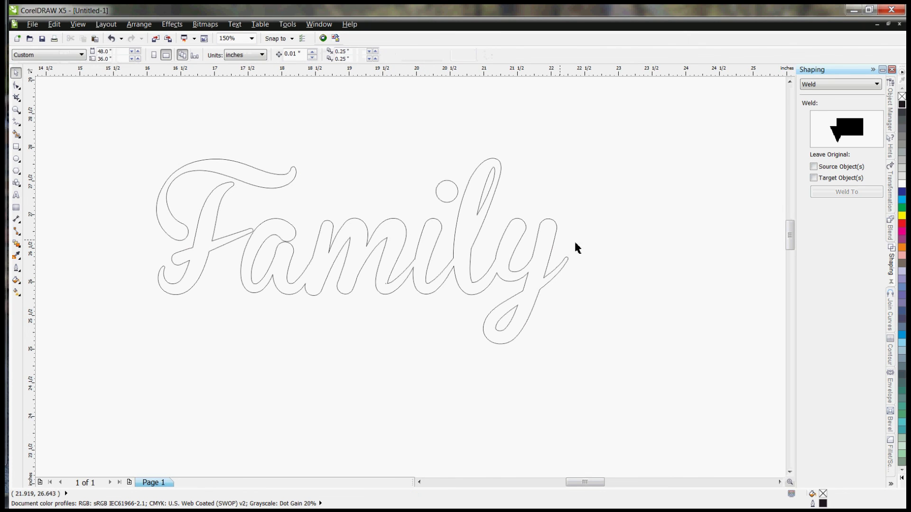